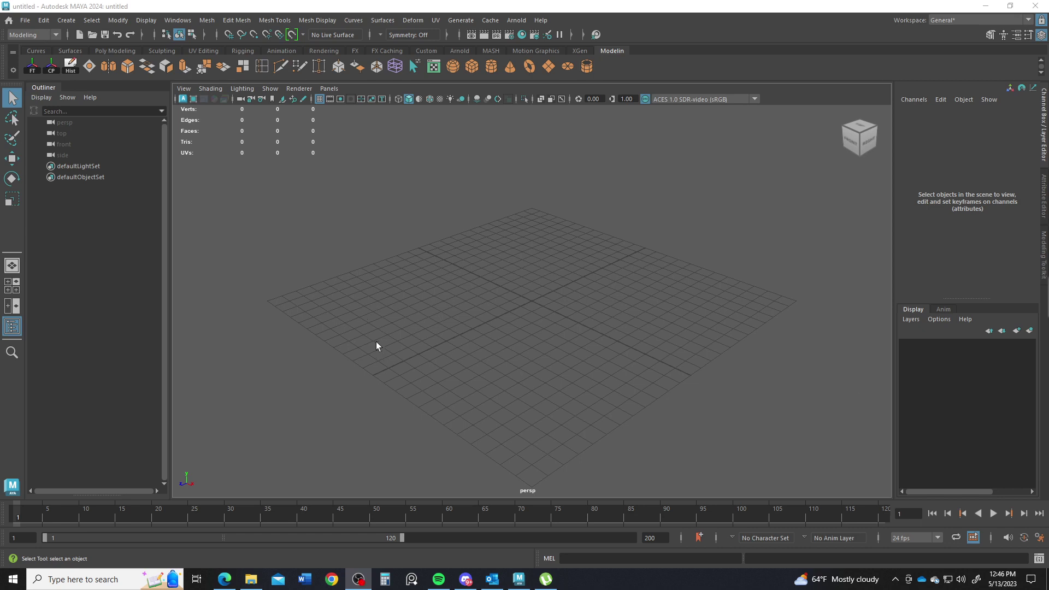
- Collapse the Outliner panel so the viewport grid fills the workspace
left_click(39, 88)
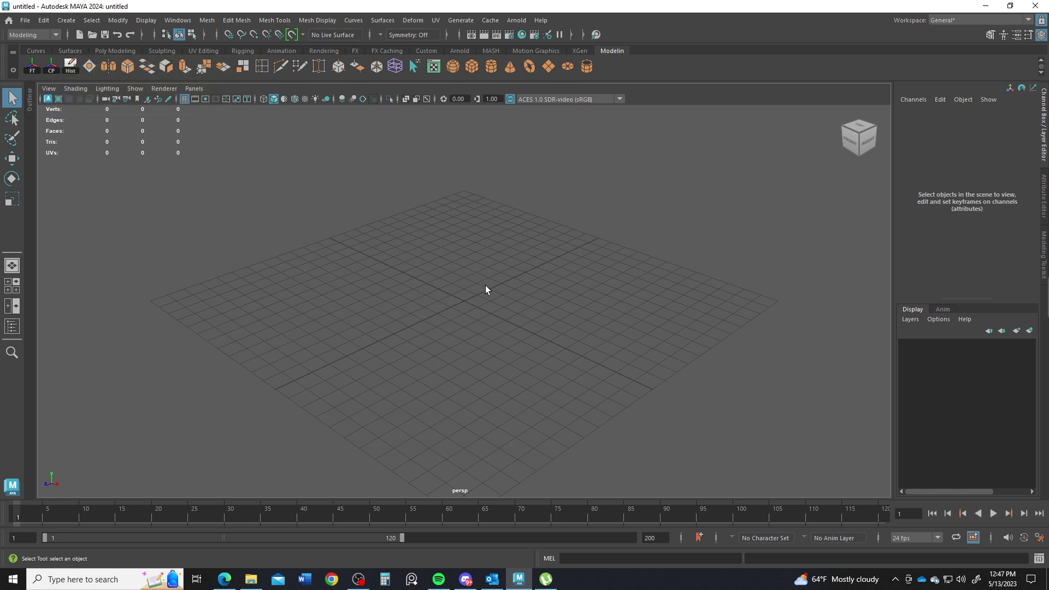
- In the Project Window, start a new project and name it Wall_bricks
left_click(25, 22)
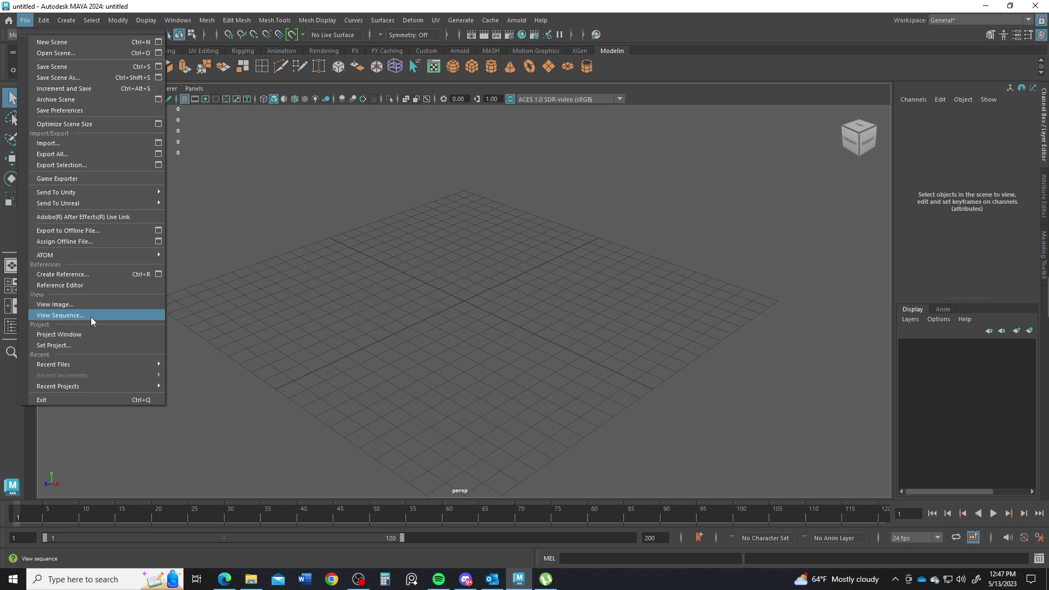
left_click(70, 334)
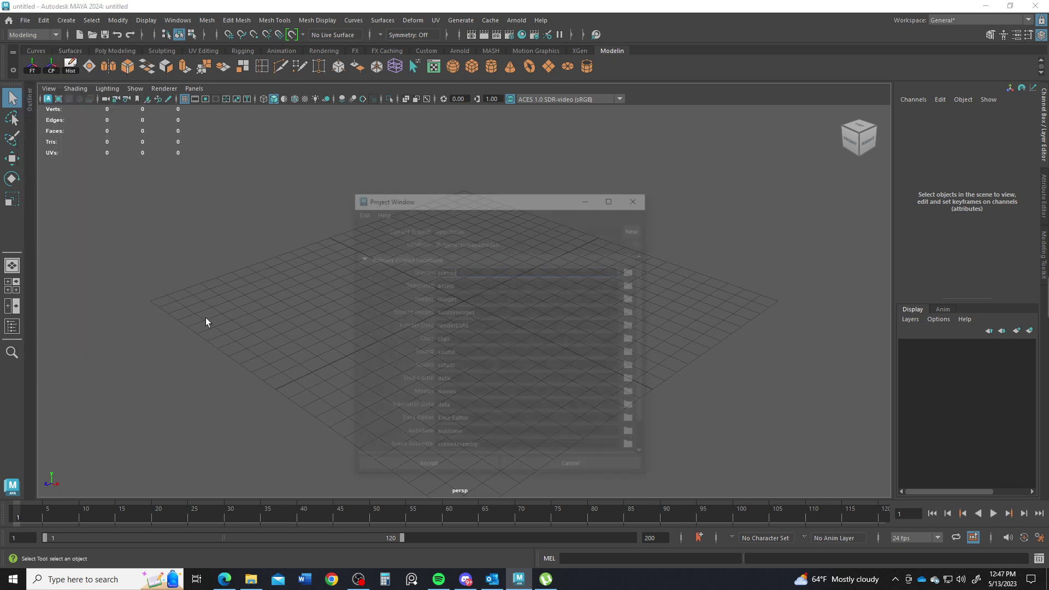
left_click(636, 229)
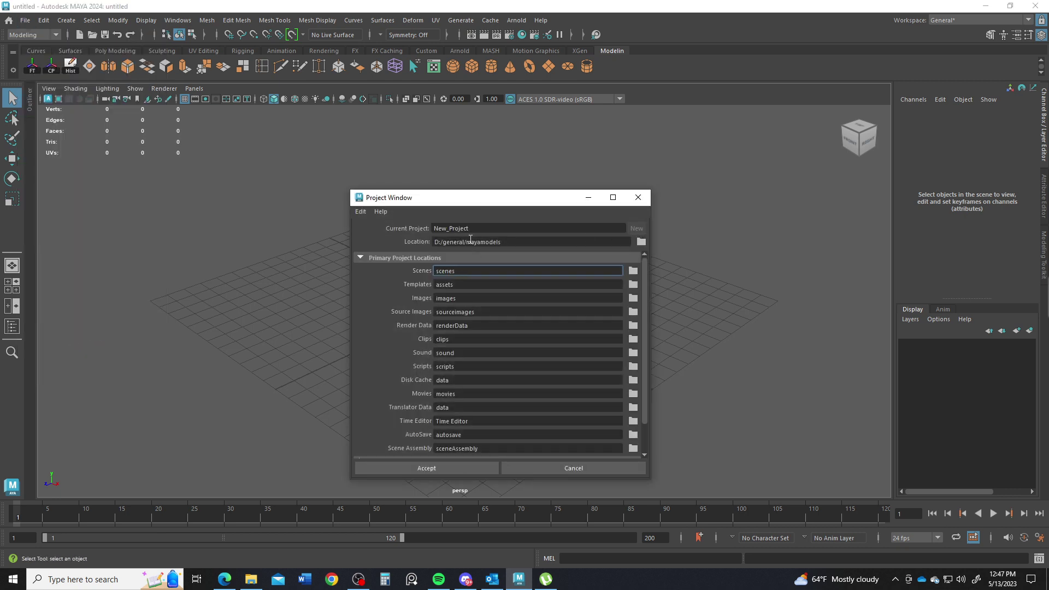
double_click(427, 229)
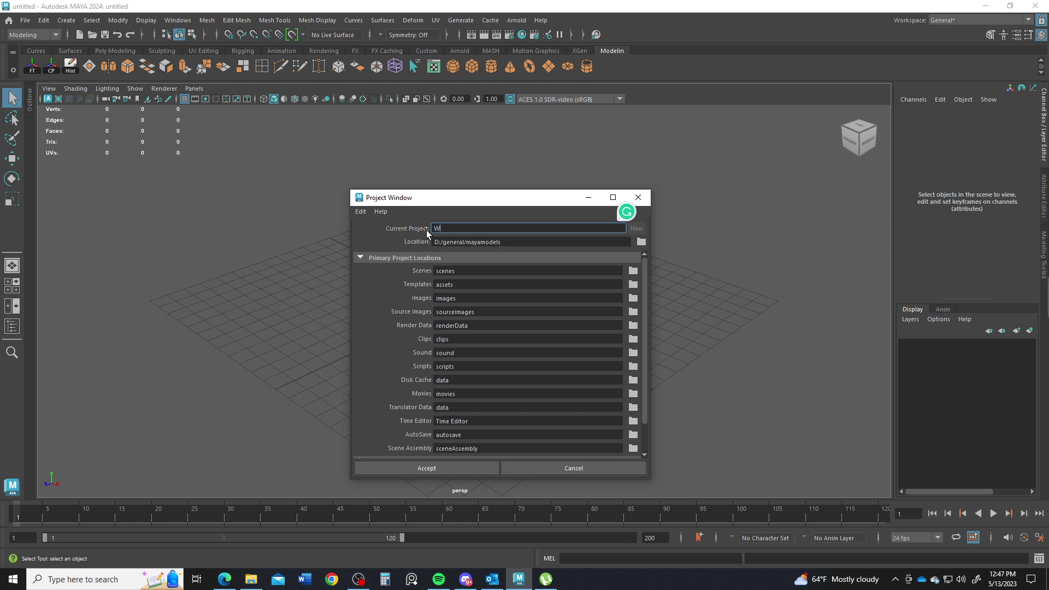
type("Wall_bricks")
- Accept the Wall_bricks project, then cut the brick_wall image from the Desktop
left_click(430, 471)
left_click(251, 580)
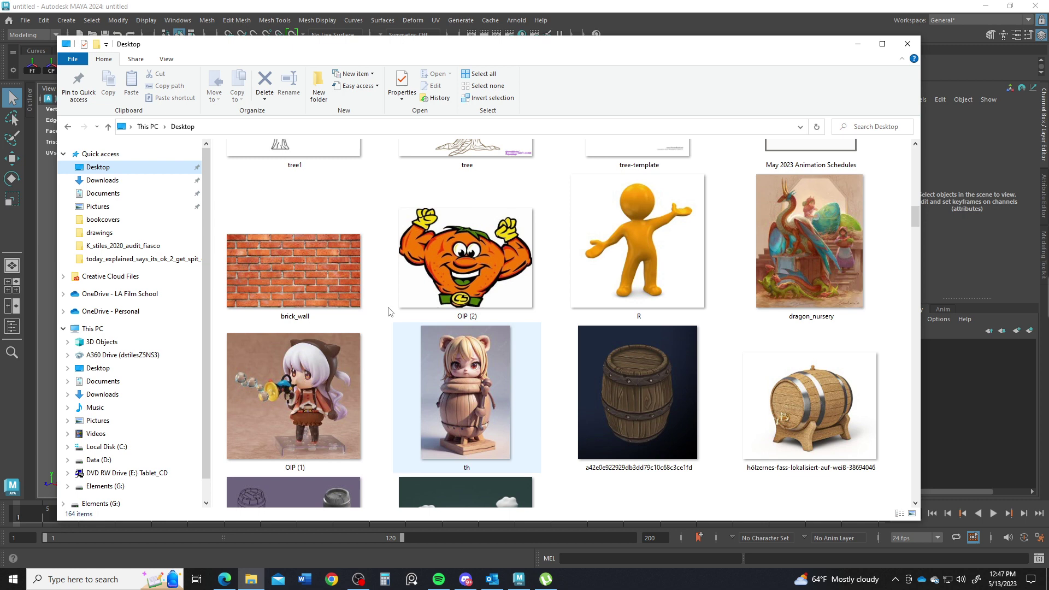
left_click(322, 268)
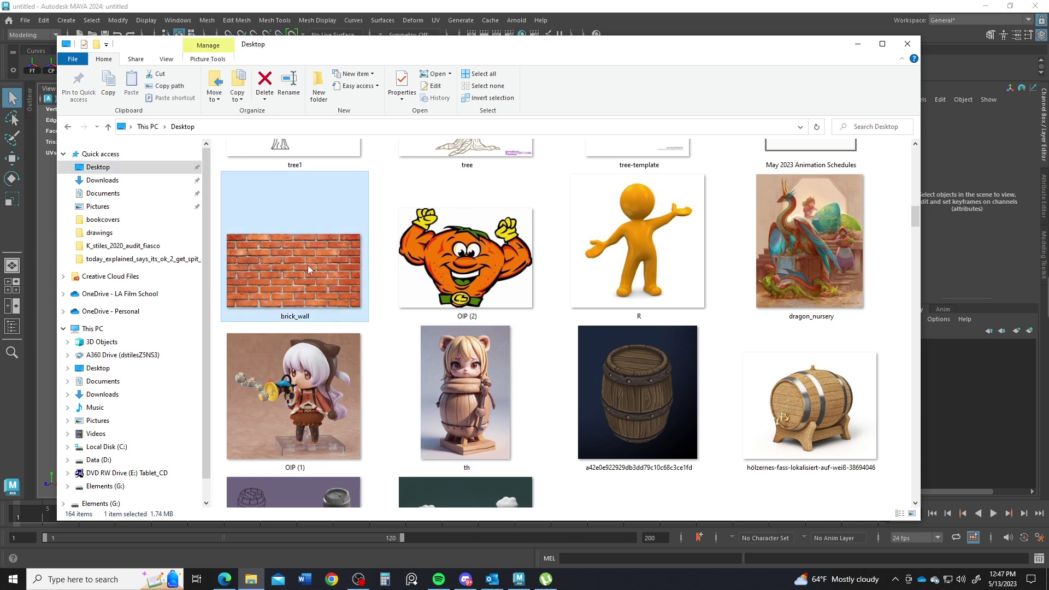
right_click(308, 269)
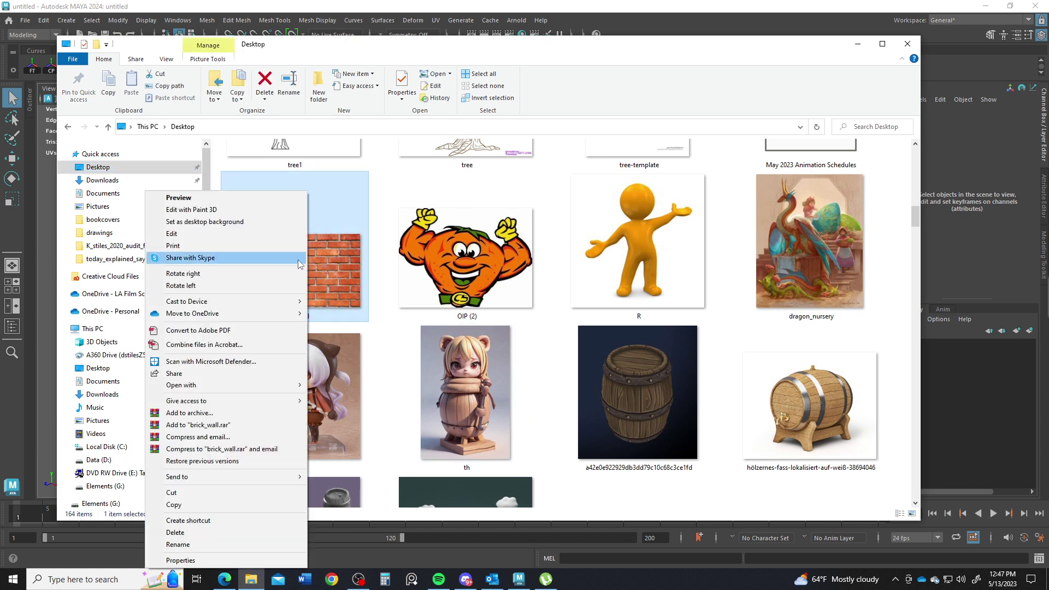
left_click(182, 494)
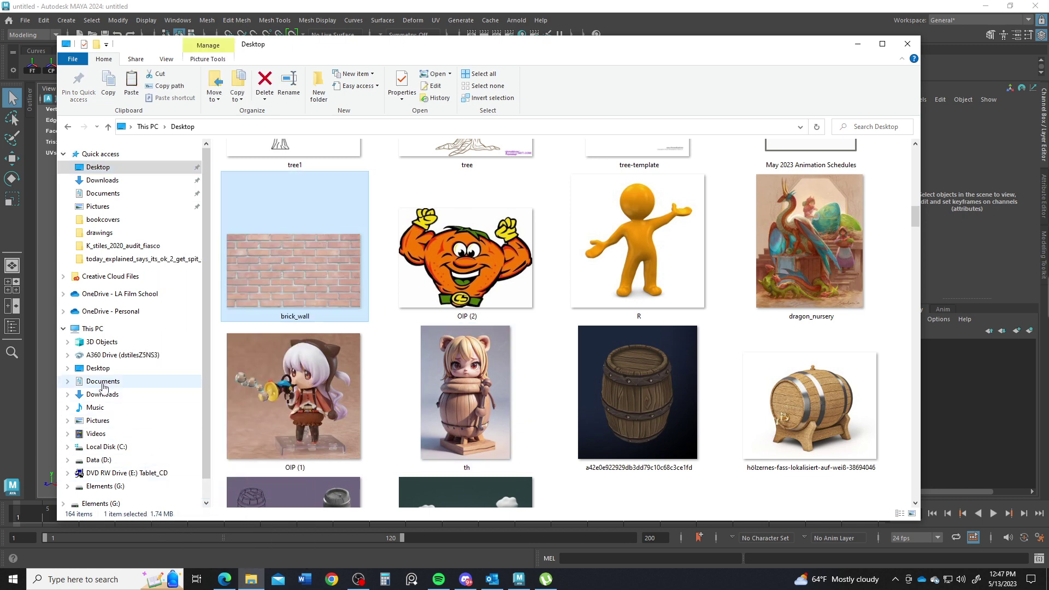
- Navigate to D:\general\mayamodels\Wall_bricks\sourceimages in File Explorer
left_click(95, 459)
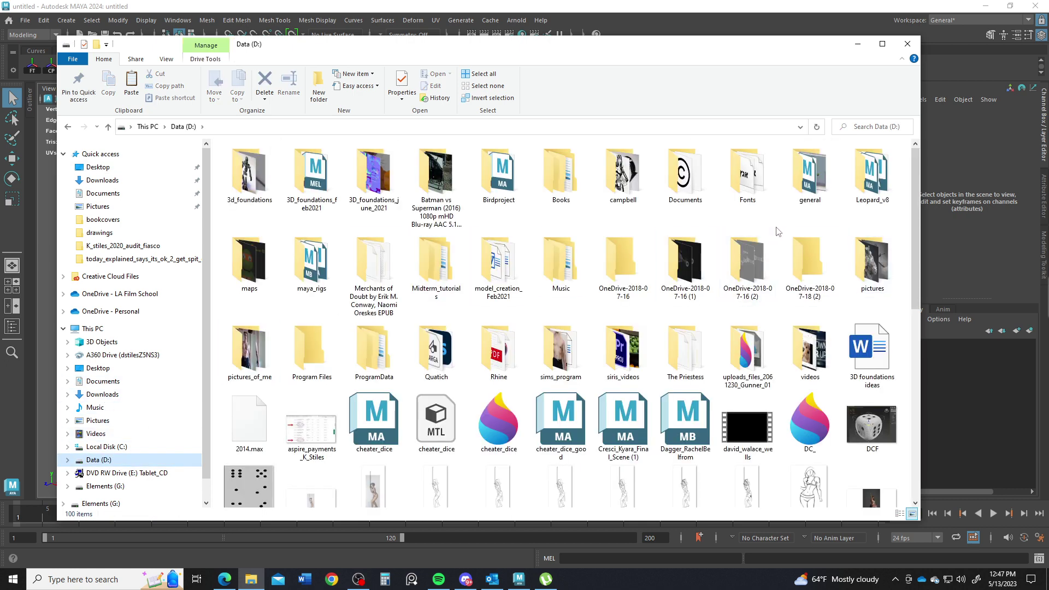
double_click(810, 174)
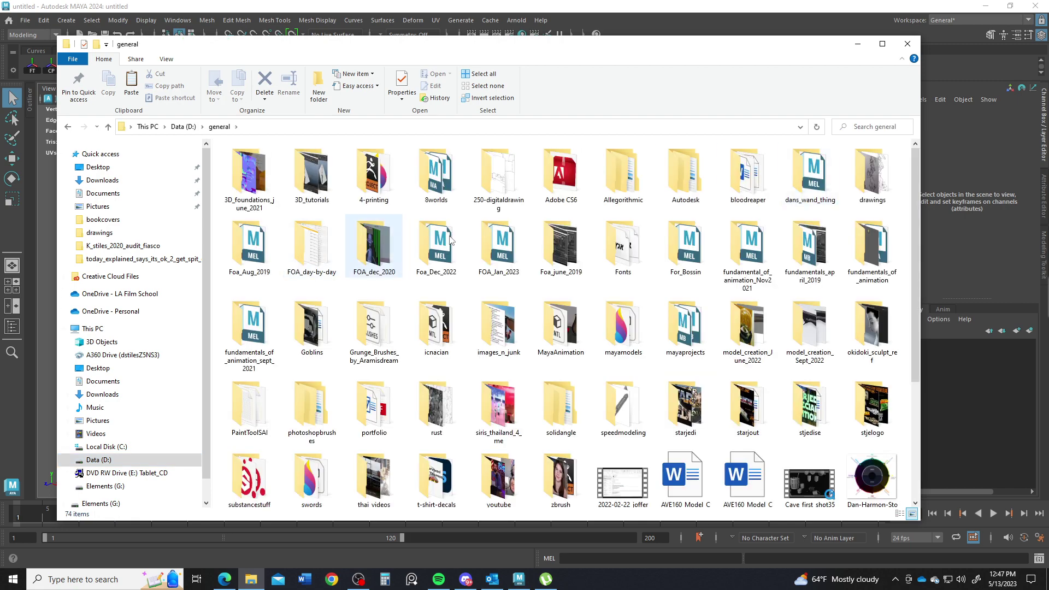
left_click(630, 334)
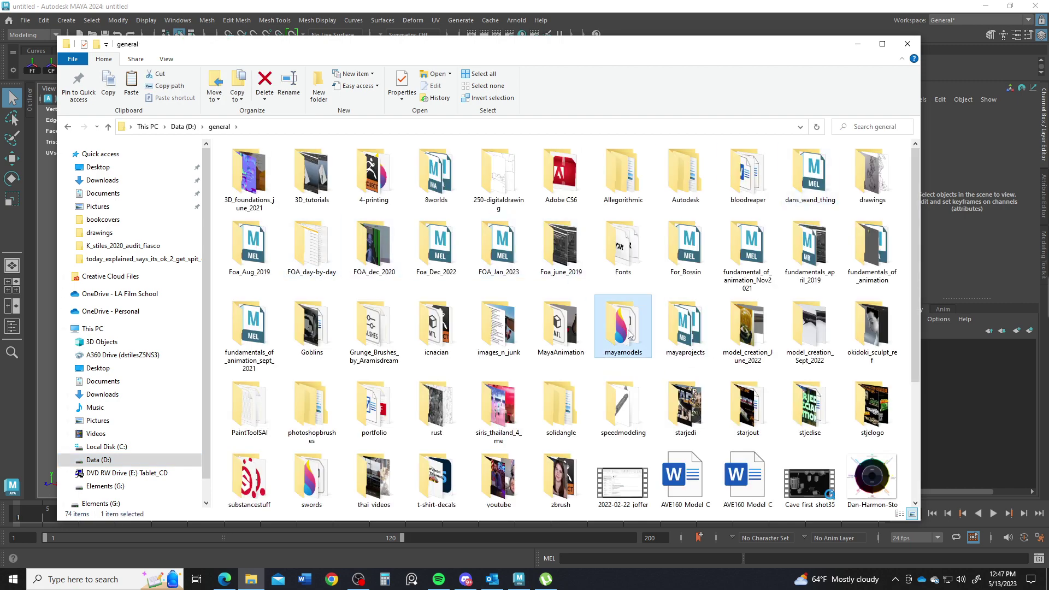
double_click(630, 335)
scroll(627, 332, "down", 15)
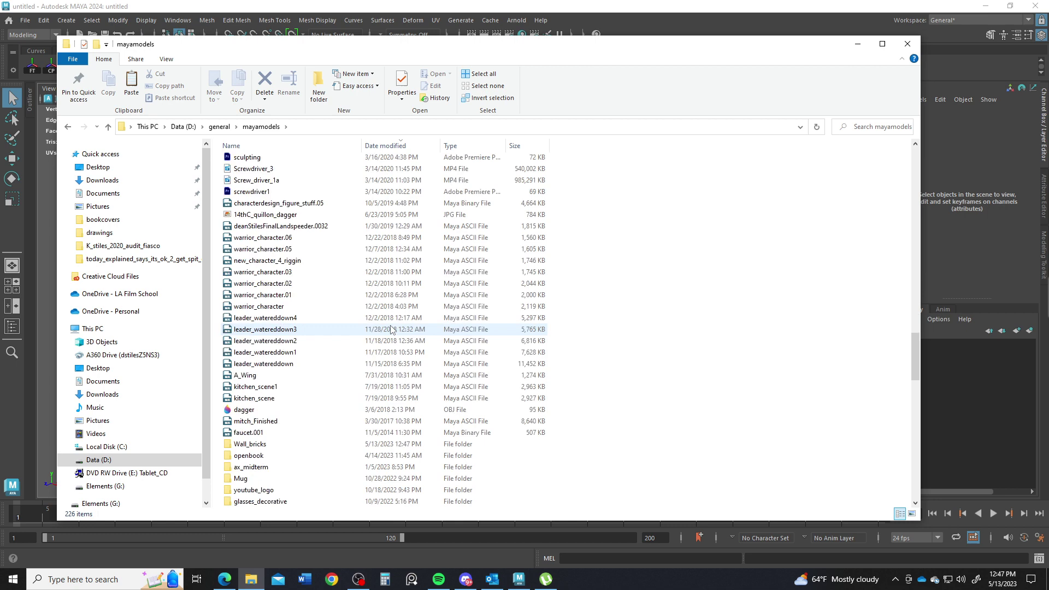
scroll(393, 330, "down", 8)
scroll(393, 330, "up", 6)
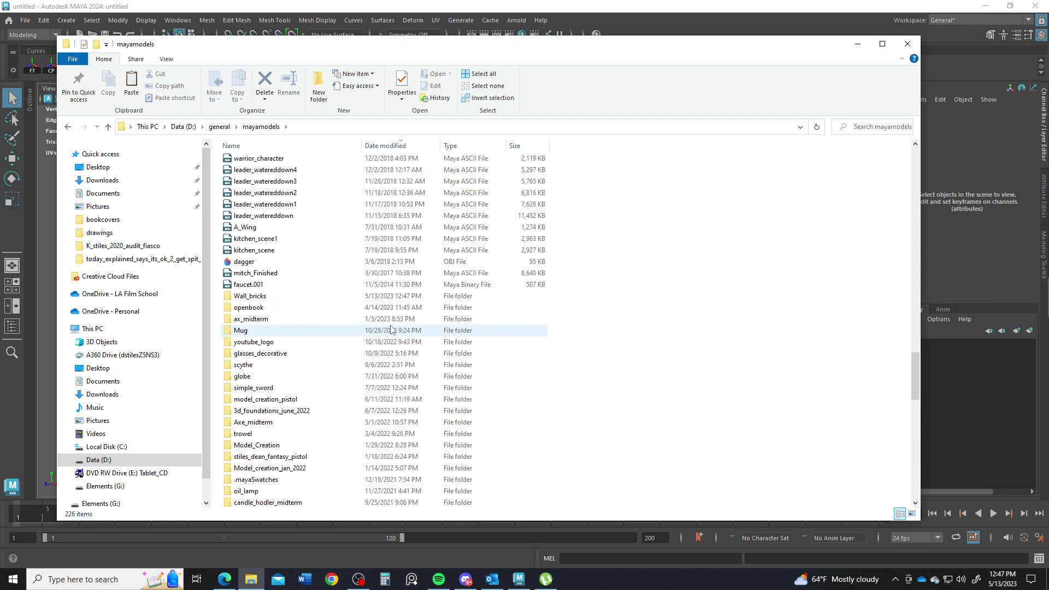
double_click(257, 296)
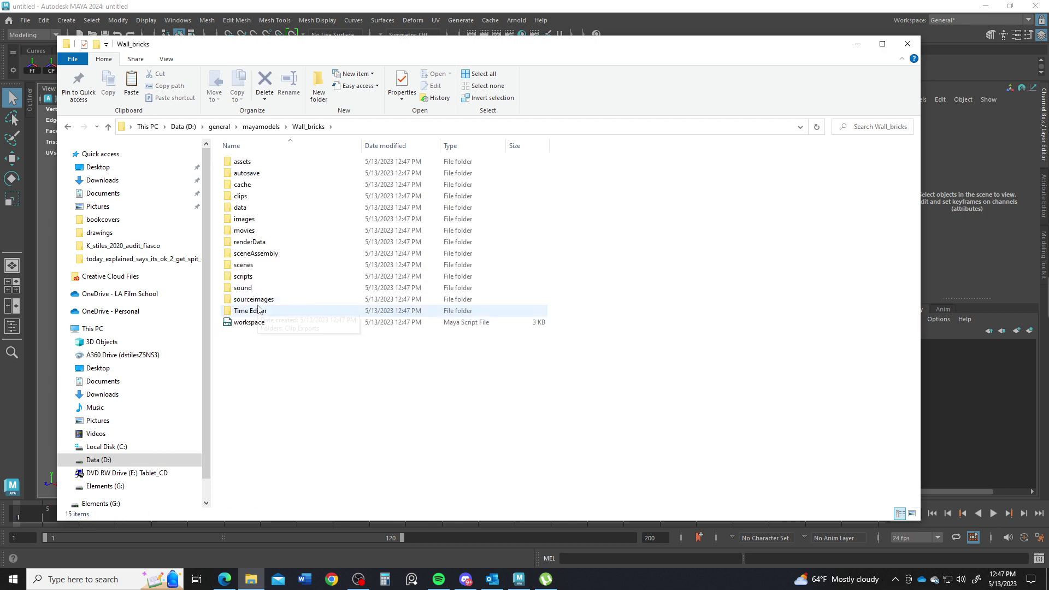
double_click(253, 299)
- Paste brick_wall into sourceimages and minimize File Explorer
right_click(255, 316)
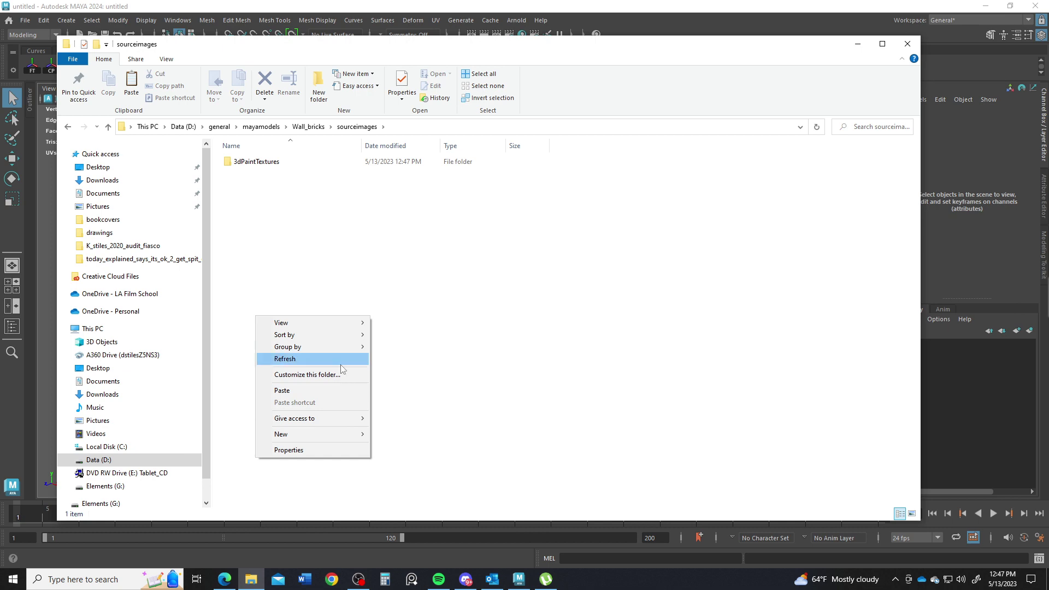
left_click(311, 391)
left_click(857, 44)
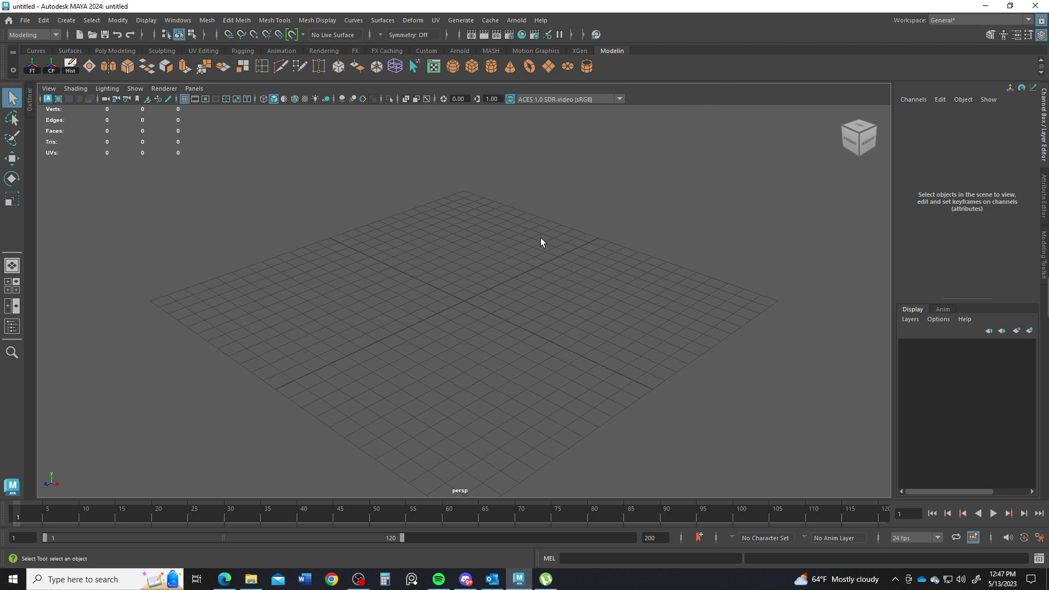
- Import brick_wall.jpg as an image plane in the front view
key("space")
key("space")
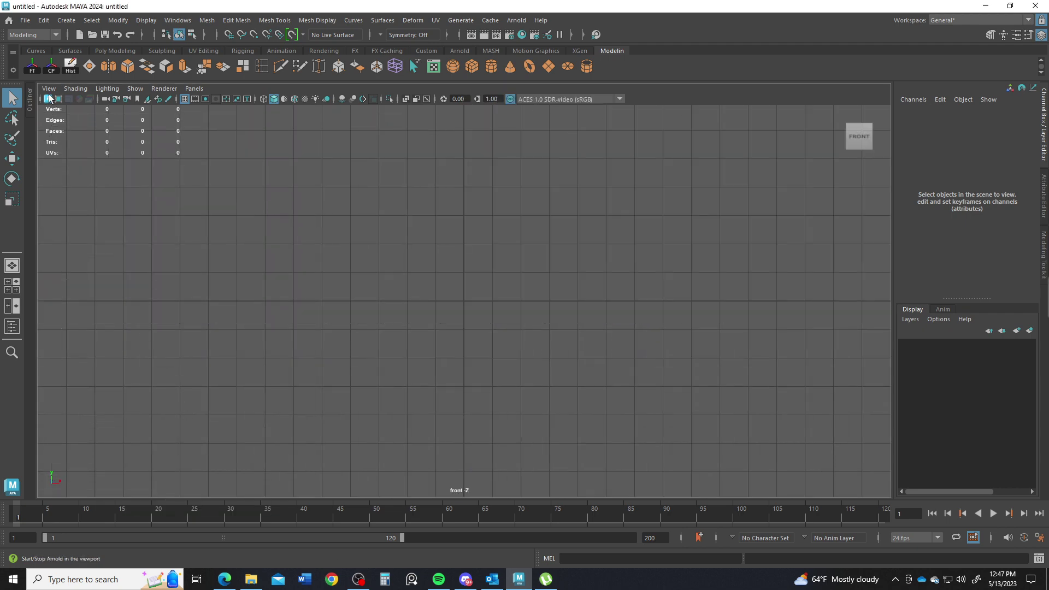
left_click(52, 90)
mouse_move(88, 332)
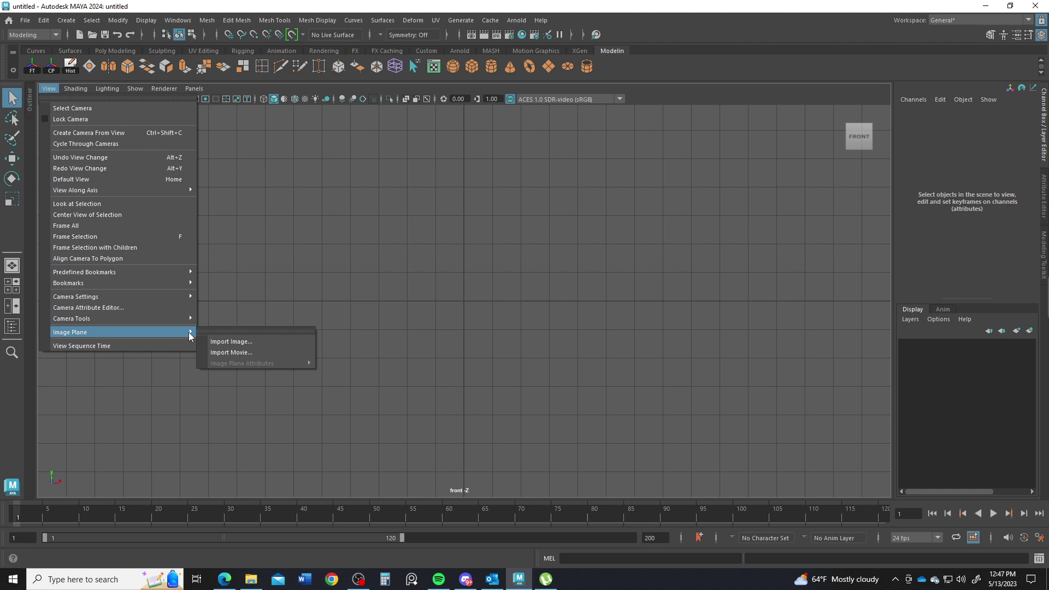
left_click(228, 342)
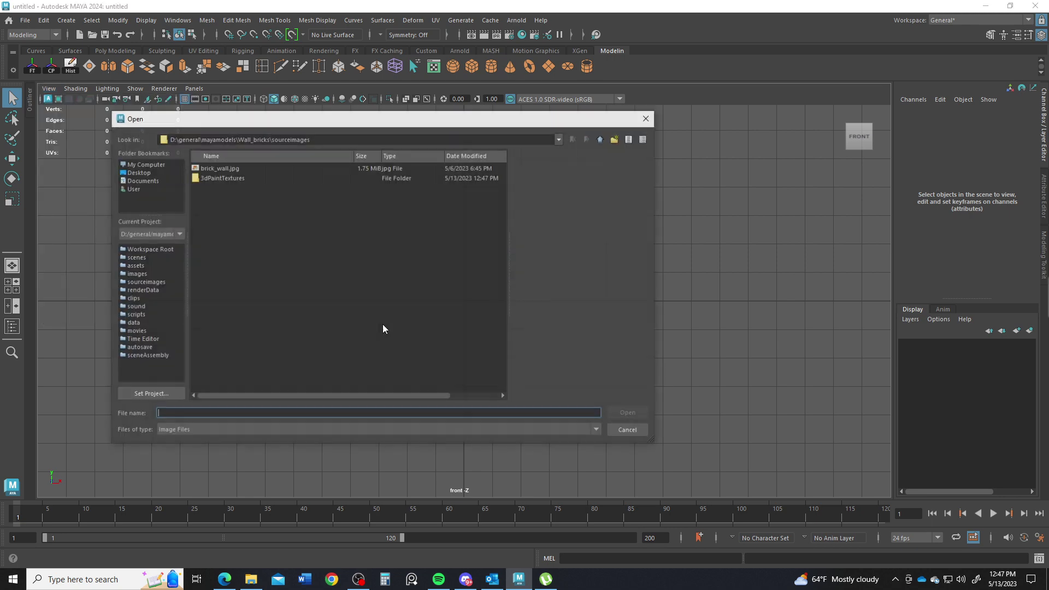
left_click(219, 167)
left_click(629, 414)
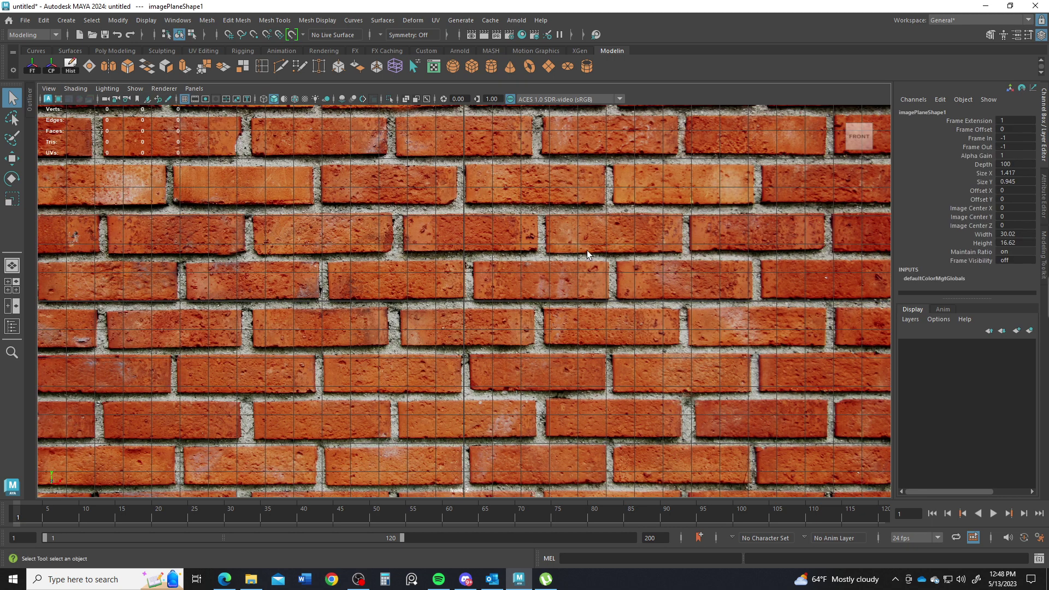
- Push the brick image plane back along Z behind the origin
key("space")
key("space")
key("w")
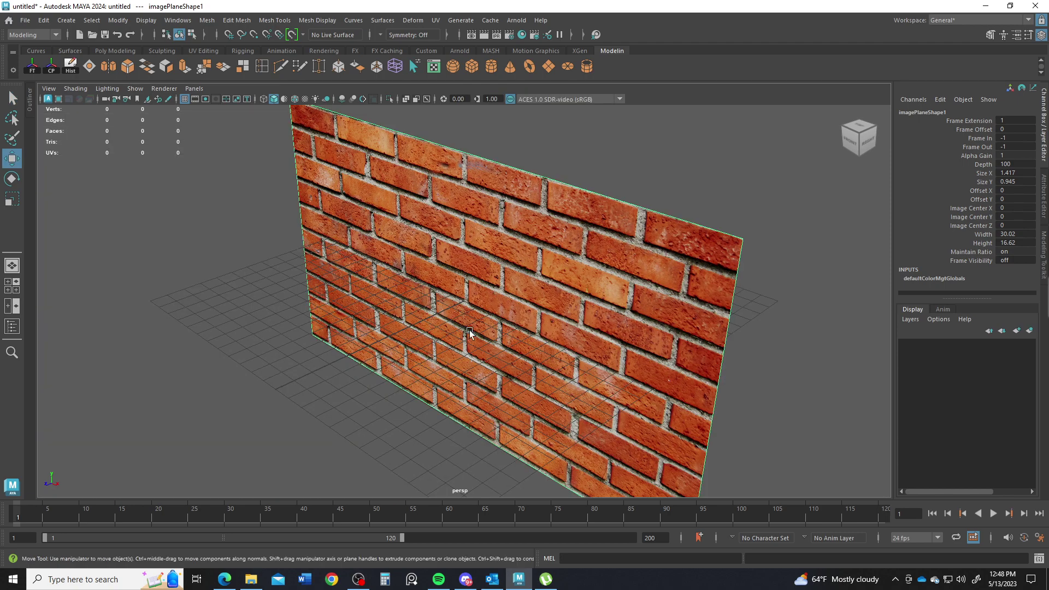
left_click_drag(300, 376, 570, 239)
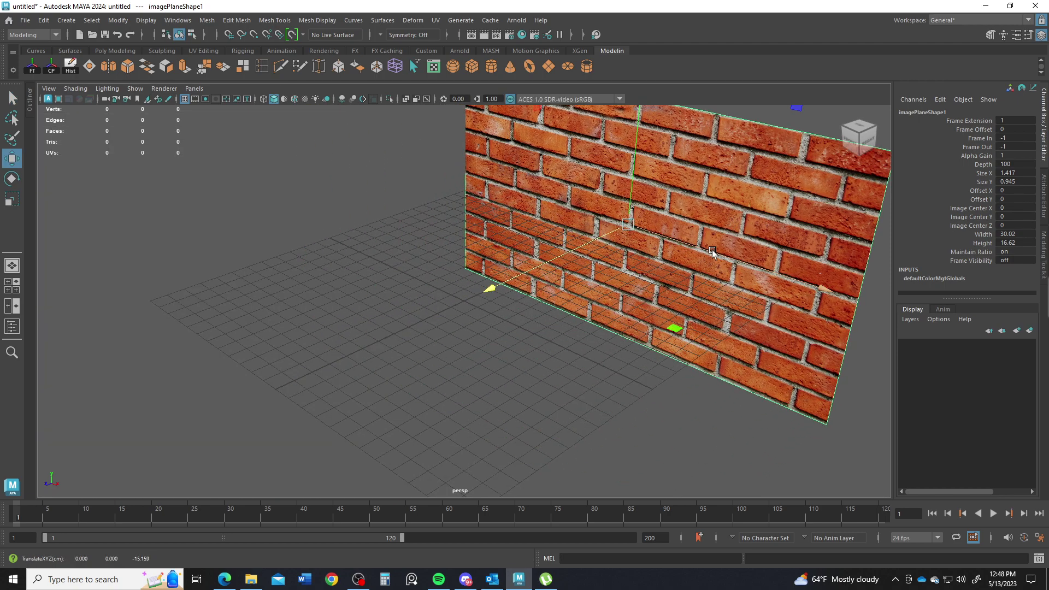
left_click_drag(713, 250, 502, 181)
left_click_drag(440, 319, 470, 341, "alt")
key("ctrl+z")
- Hide the grid and frame the front view on the brick image
key("space")
key("space")
key("f")
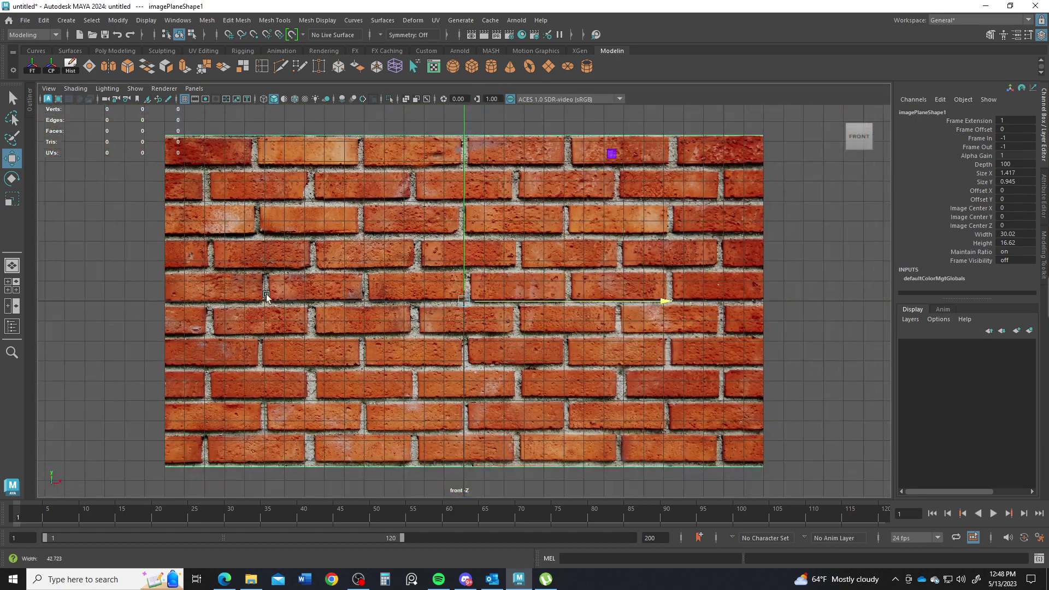
left_click(184, 99)
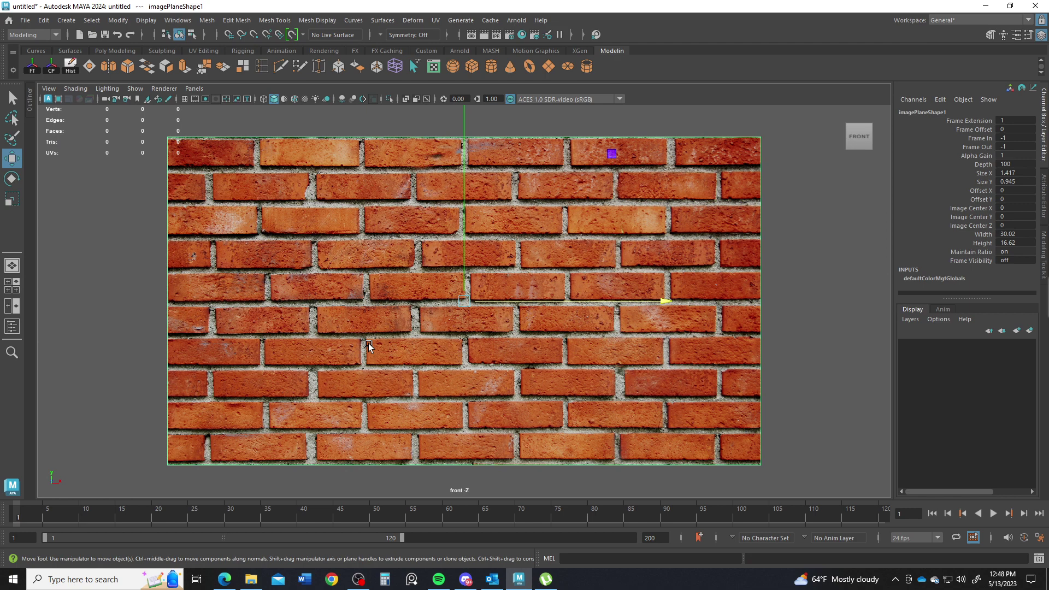
middle_click_drag(387, 380, 425, 280, "alt")
middle_click_drag(645, 296, 586, 347, "alt")
right_click_drag(598, 375, 530, 343, "alt")
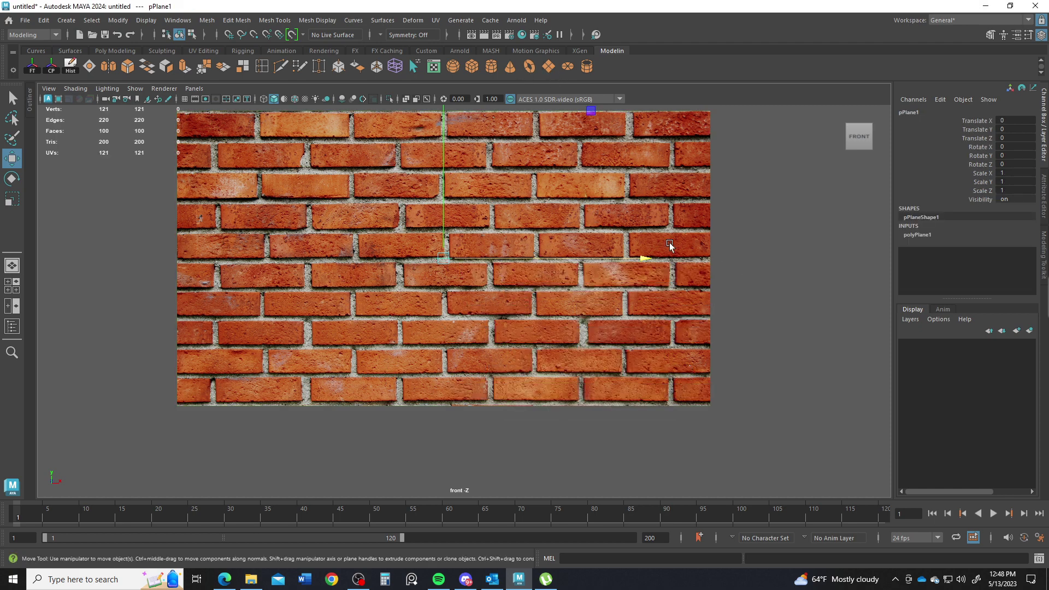
- Frame the new plane and expand polyPlane1, setting Subdivisions Width to 1
key("space")
key("space")
left_click_drag(658, 281, 575, 308, "alt")
key("f")
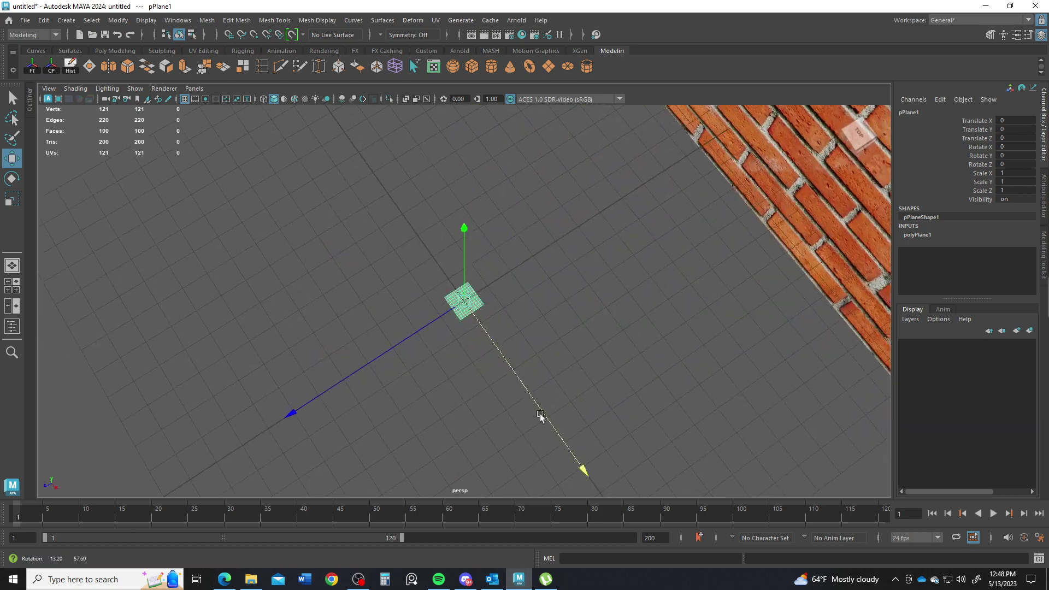
left_click(916, 235)
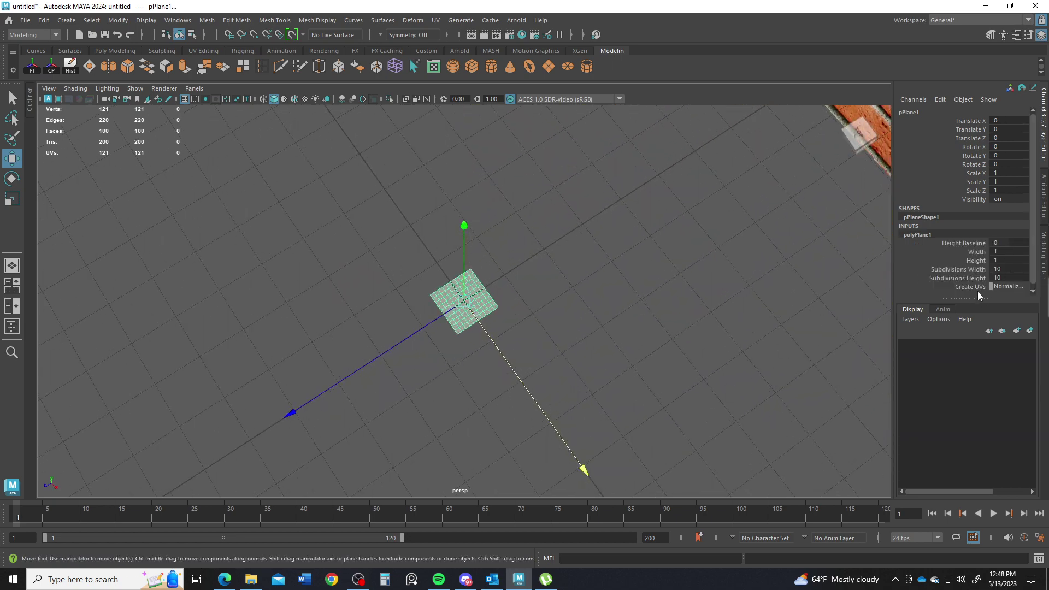
scroll(493, 288, "up", 5)
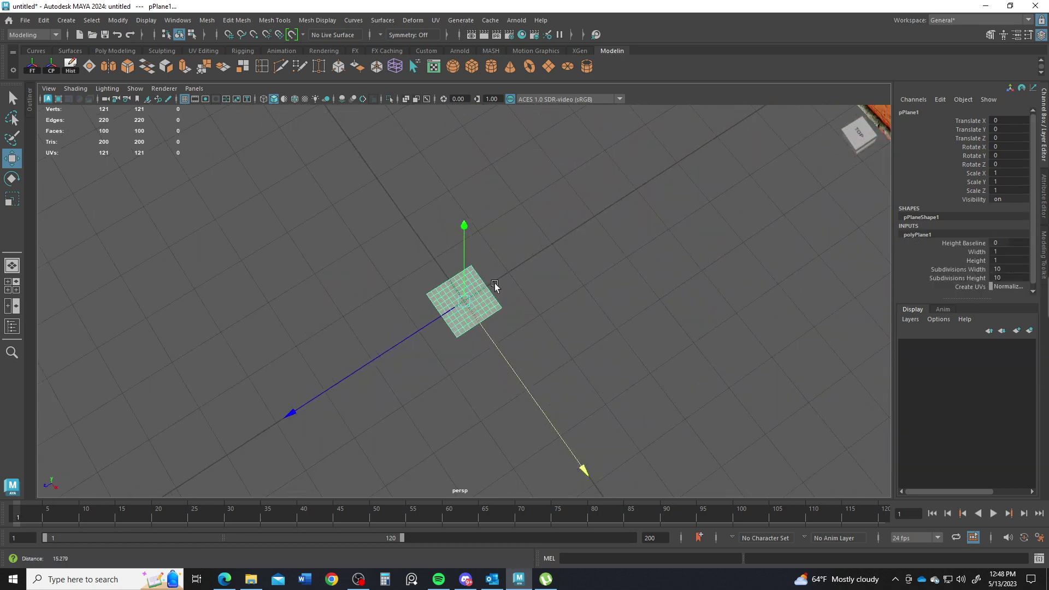
double_click(1009, 268)
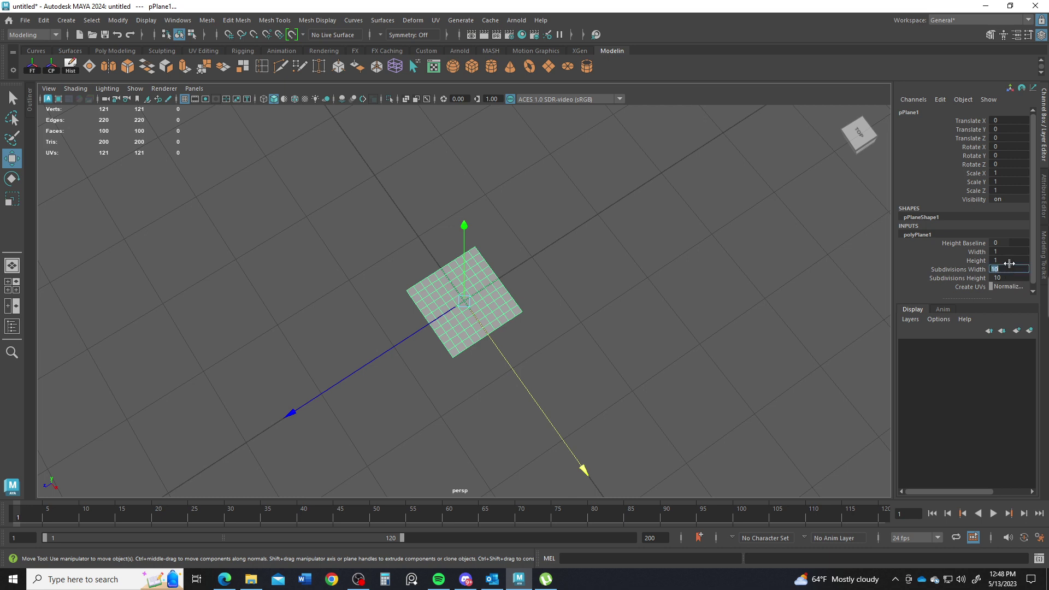
key("Return")
- Set Subdivisions Height to 1 and Subdivisions Width to 15
double_click(1003, 277)
type("1")
key("Return")
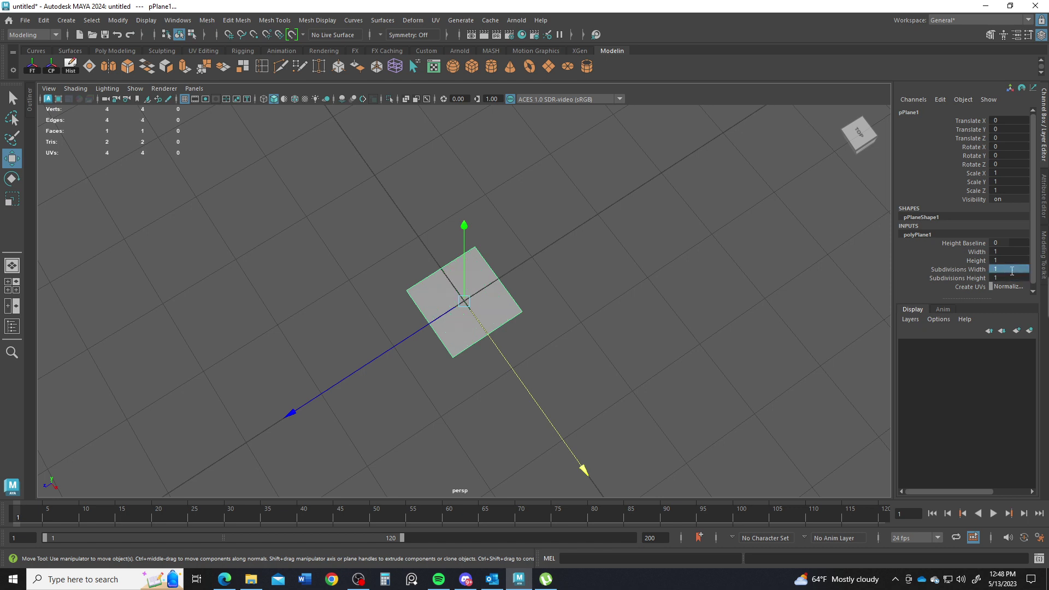
double_click(1012, 270)
type("15")
key("Return")
- Stretch polyPlane1's width to 24.9 and view the strip from near top-down
left_click(978, 254)
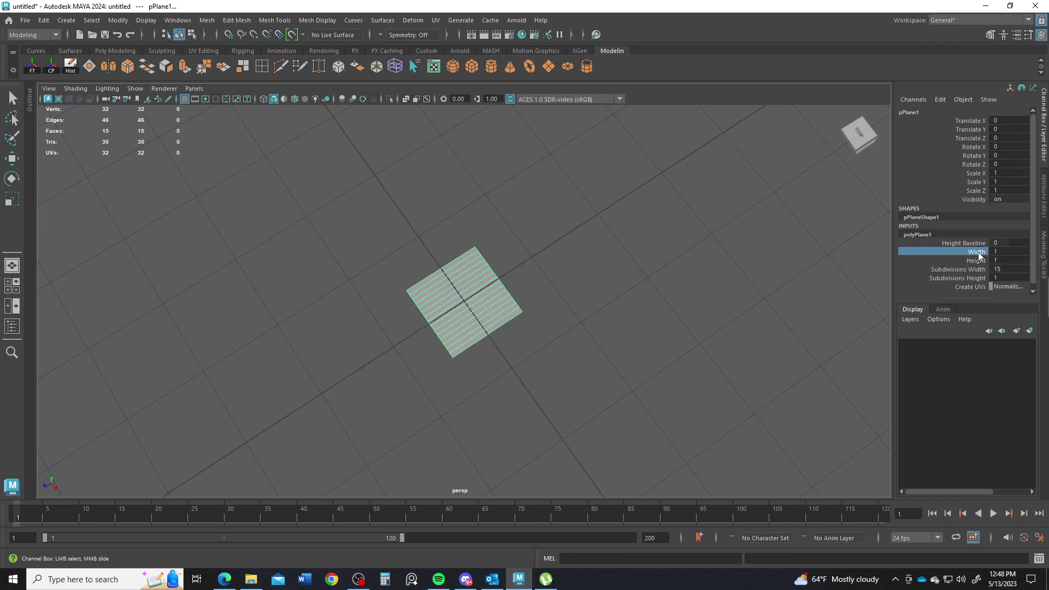
middle_click_drag(445, 351, 596, 379)
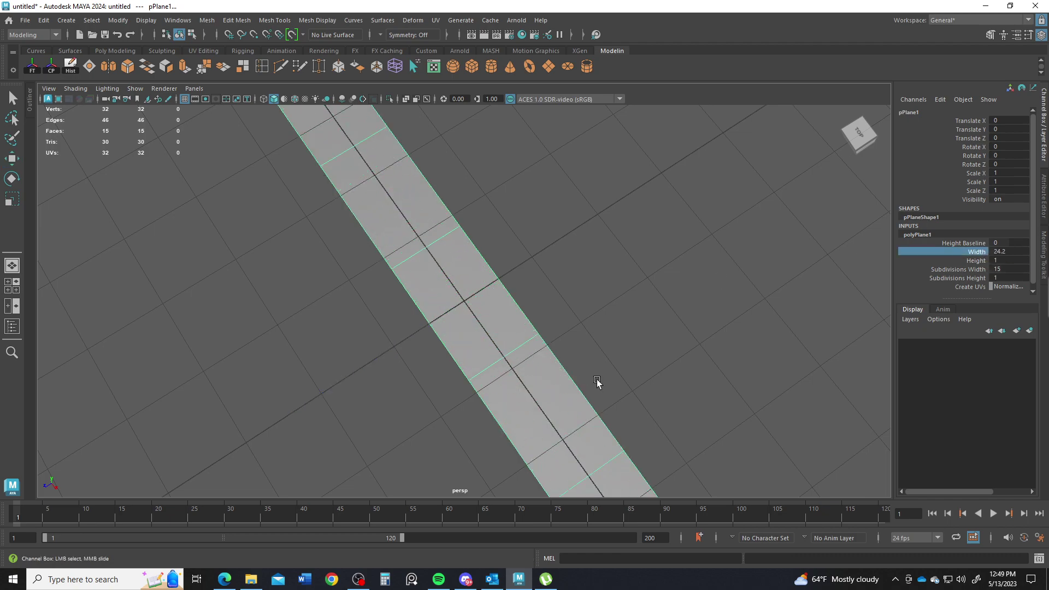
right_click_drag(590, 377, 355, 322, "alt")
left_click_drag(350, 334, 415, 286, "alt")
right_click_drag(415, 286, 519, 307, "alt")
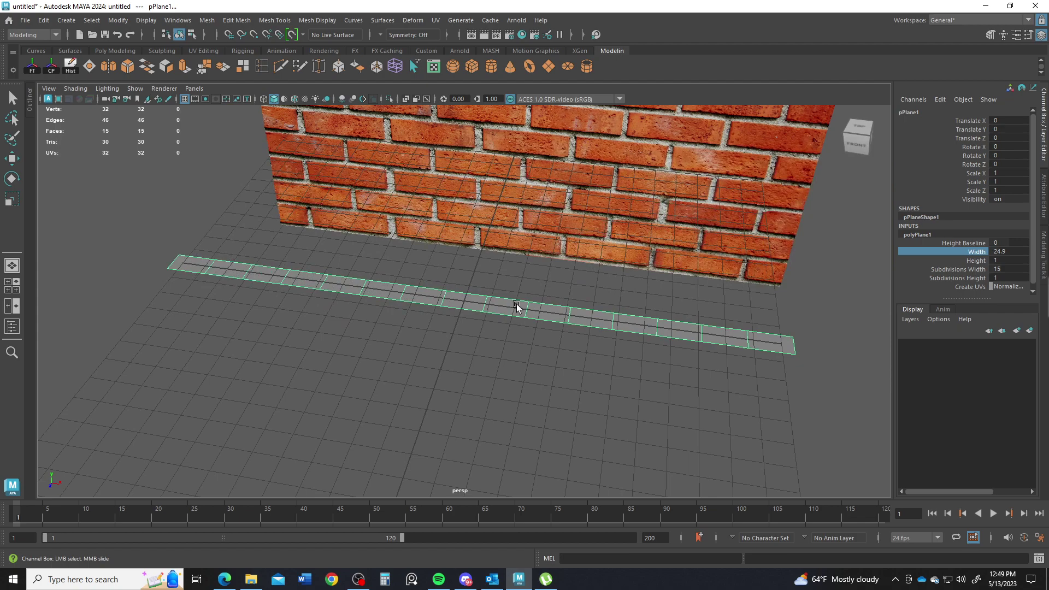
middle_click_drag(487, 370, 476, 390, "alt")
left_click_drag(476, 389, 521, 361, "alt")
left_click_drag(610, 203, 448, 337, "alt")
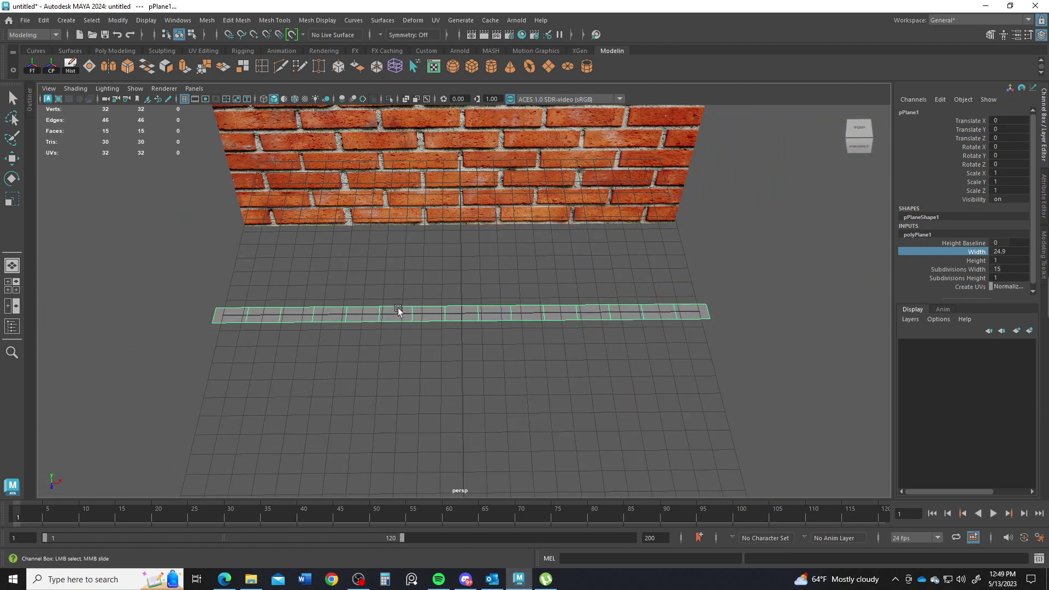
left_click_drag(398, 309, 474, 312, "alt")
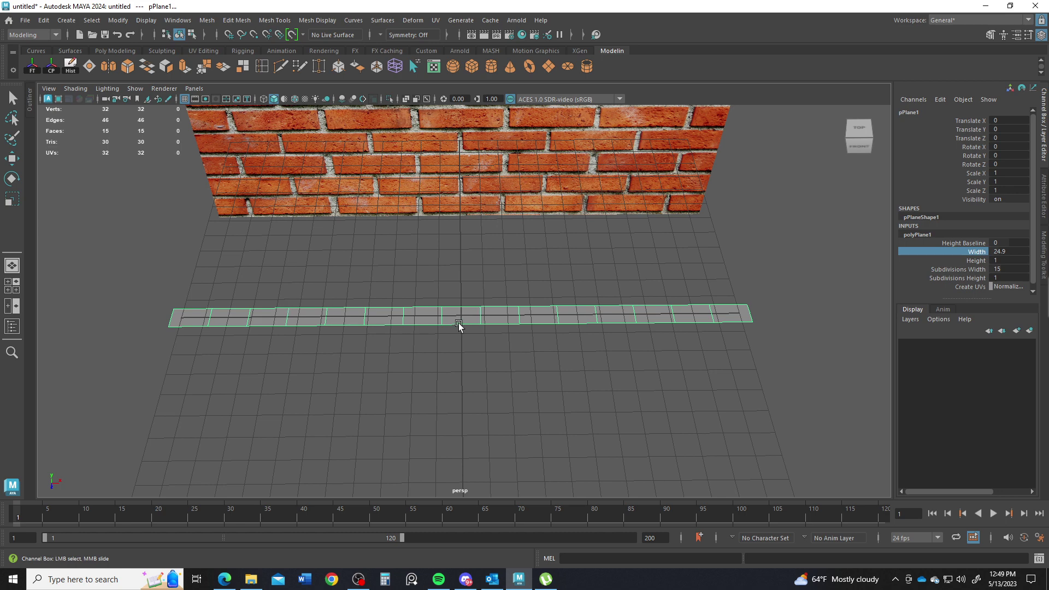
left_click_drag(459, 323, 483, 346, "alt")
- Set the plane height to 0.7 and hide the viewport grid
double_click(1010, 260)
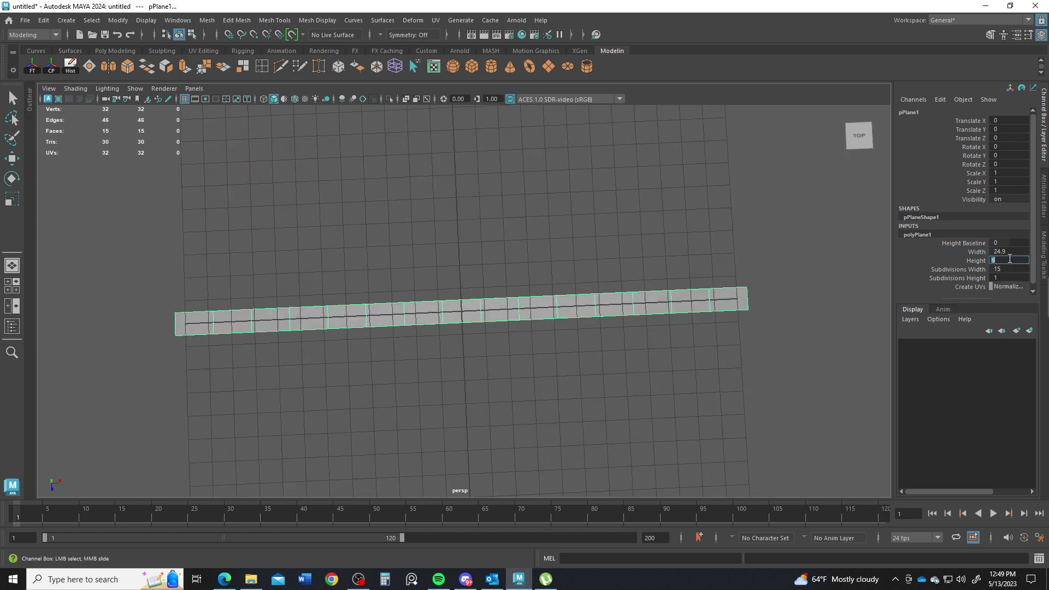
key("Return")
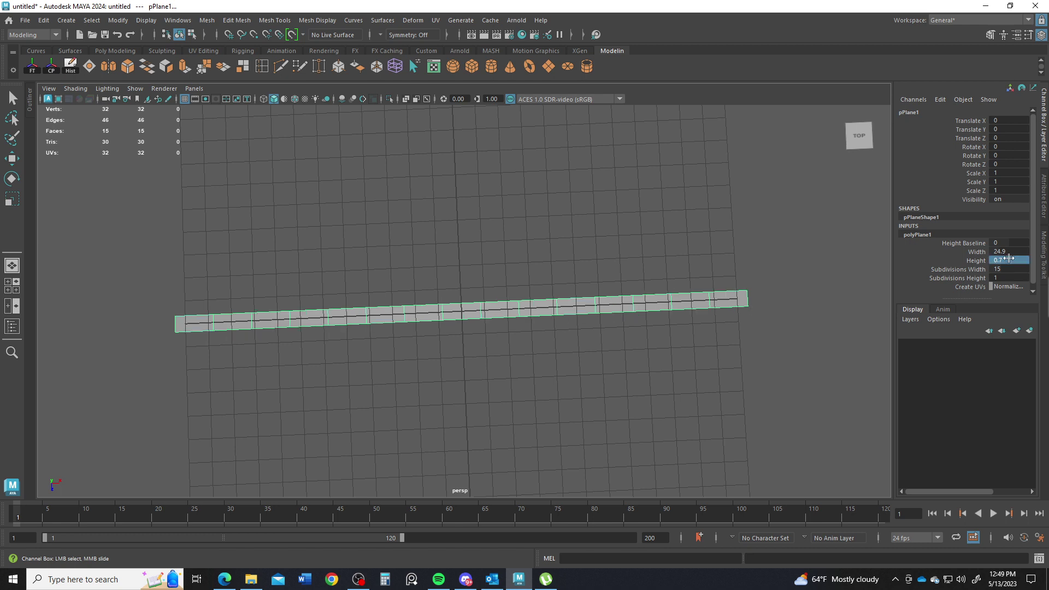
left_click(186, 100)
left_click_drag(297, 327, 475, 328, "alt")
- In the enlarged top view, marquee-select all 15 faces of the strip
key("space")
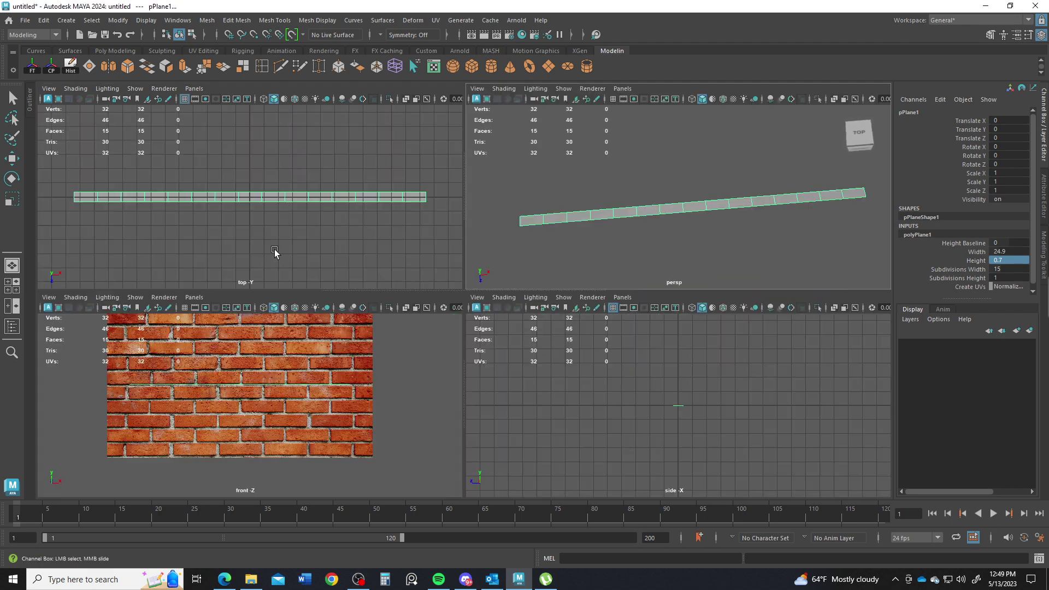
key("space")
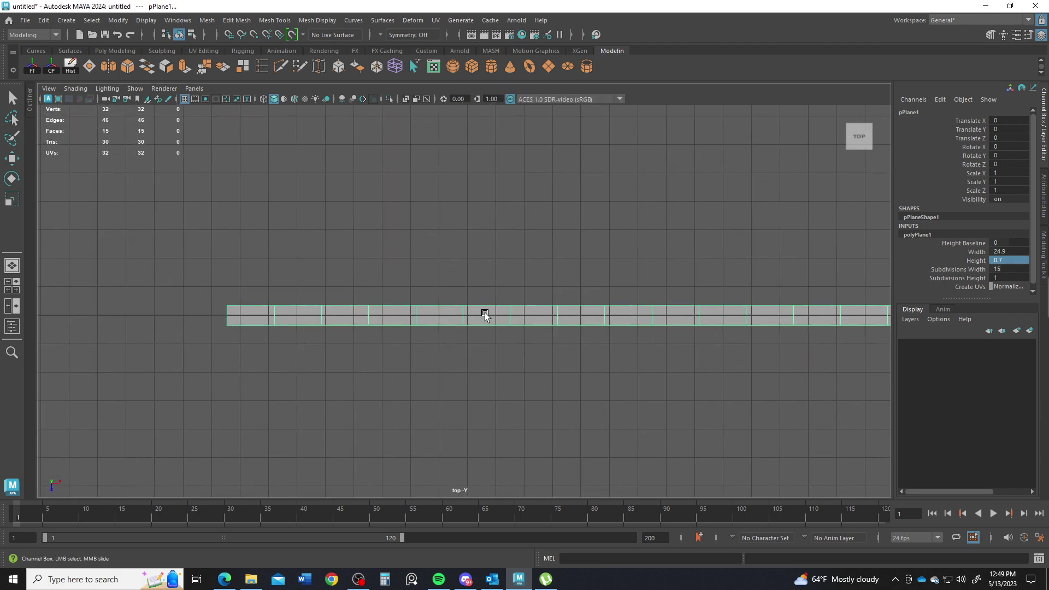
right_click_drag(485, 316, 476, 271)
key("w")
left_click_drag(218, 313, 851, 313)
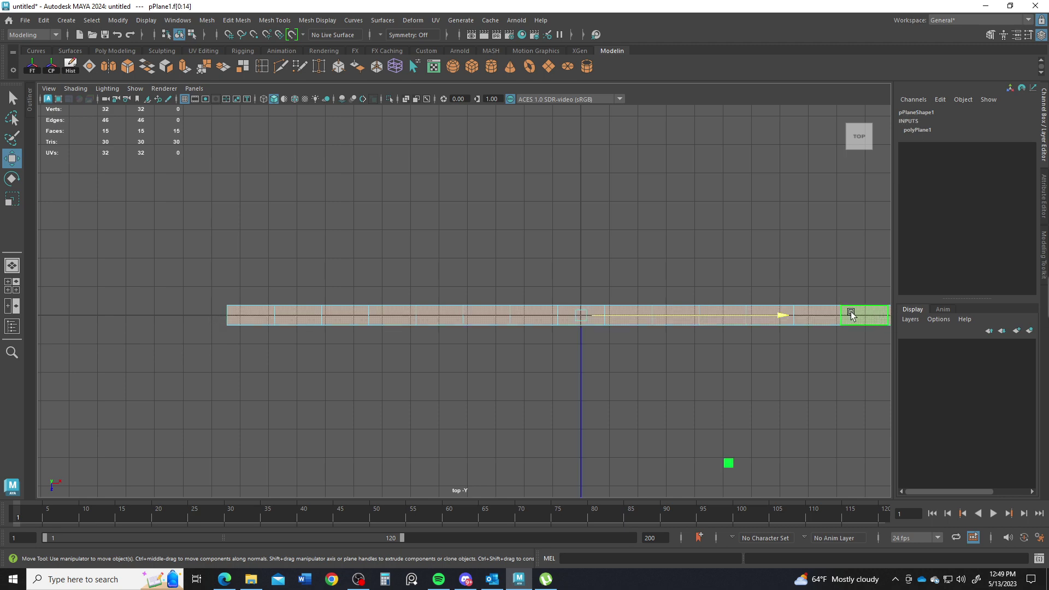
middle_click_drag(851, 313, 643, 306, "alt")
- In the perspective view, move Extrude, Conform and Reverse normals shelf icons earlier
key("space")
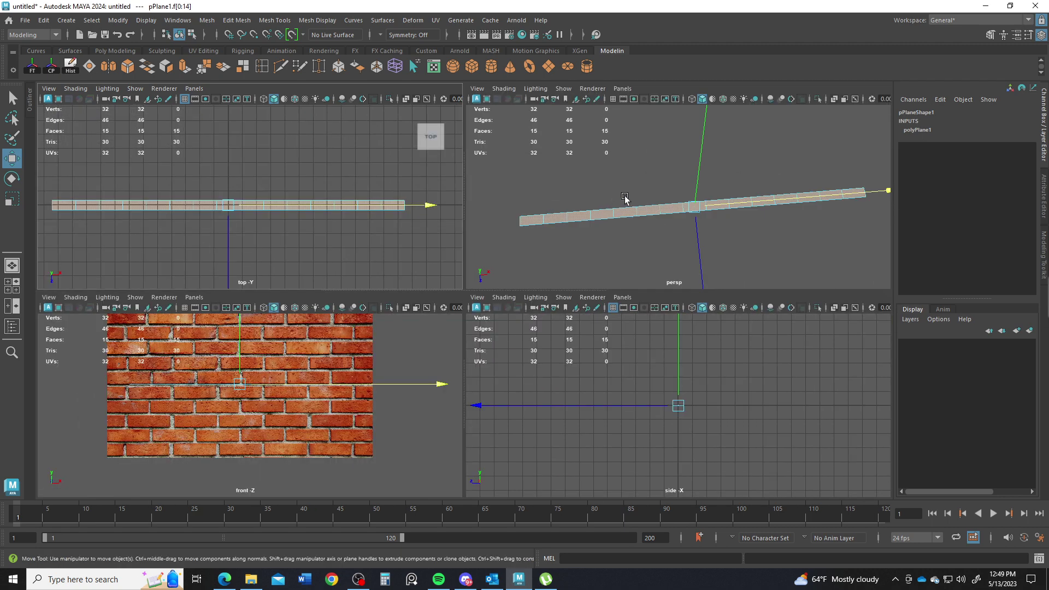
key("space")
left_click_drag(516, 248, 529, 217, "alt")
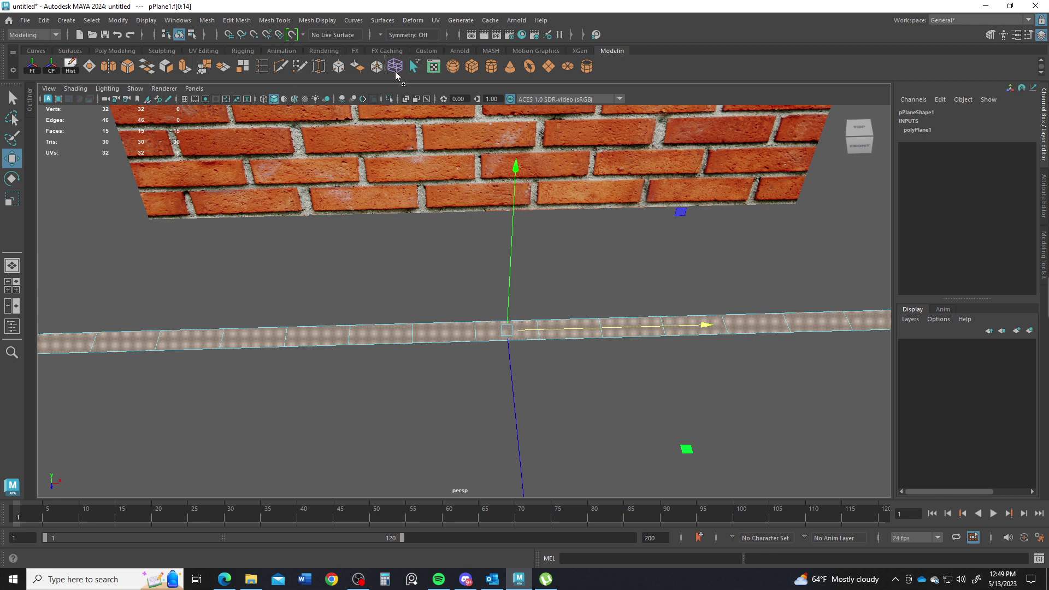
middle_click_drag(396, 71, 125, 73)
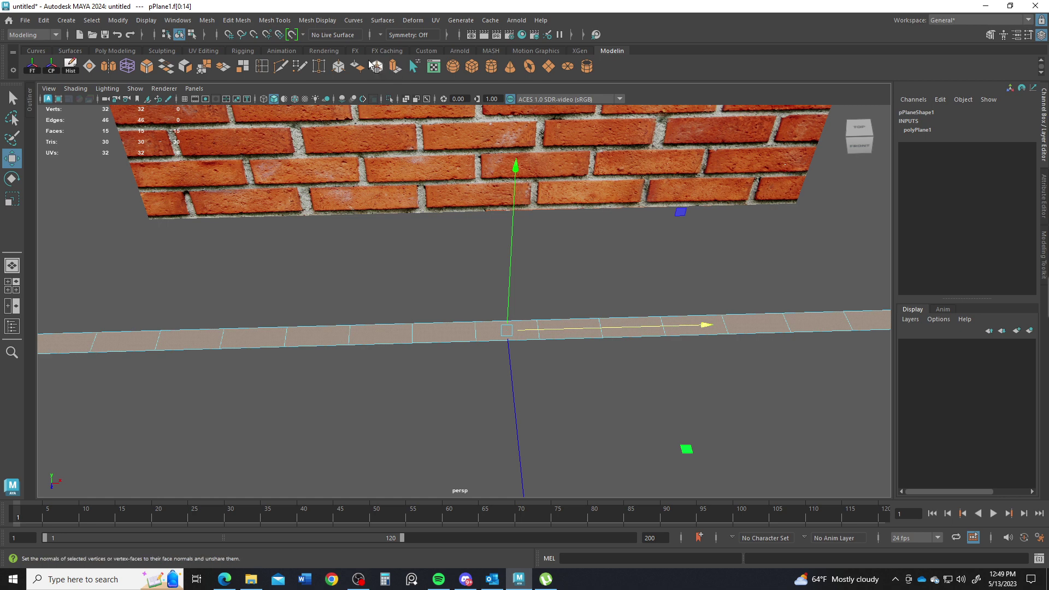
middle_click_drag(343, 73, 108, 73)
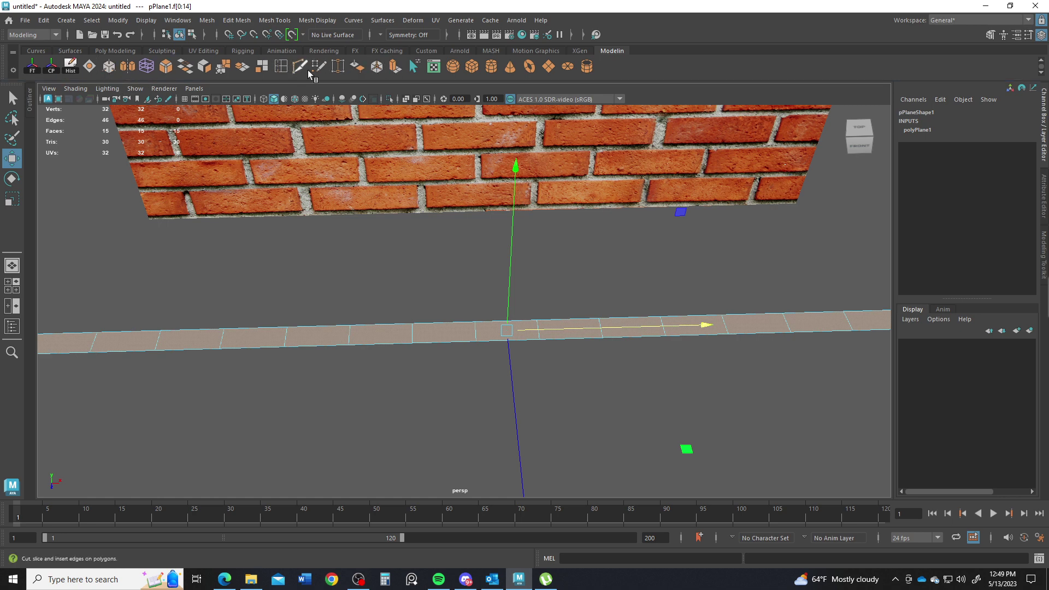
middle_click_drag(356, 73, 108, 73)
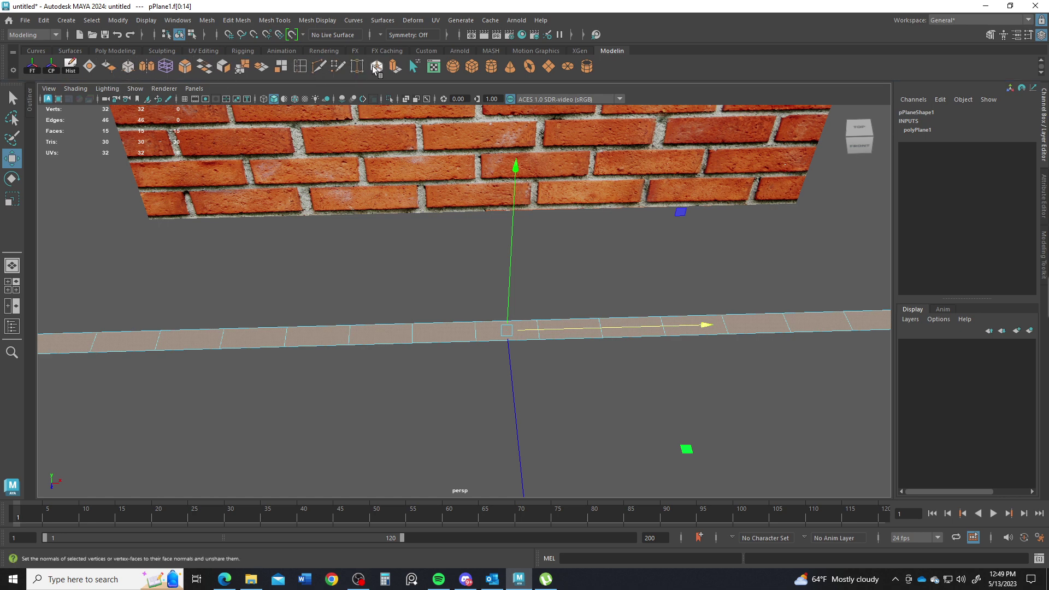
middle_click_drag(262, 71, 137, 73)
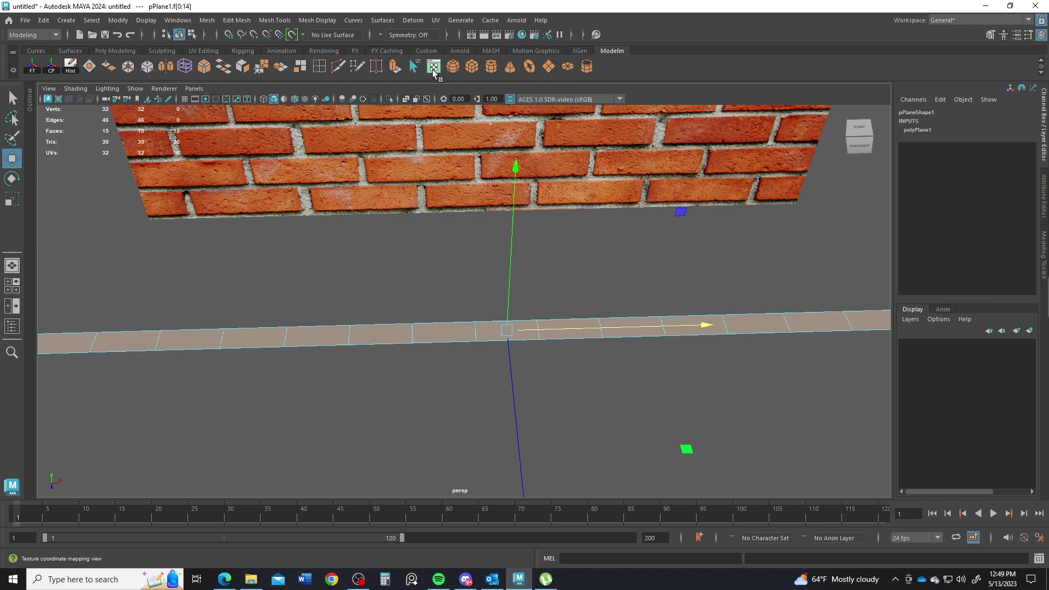
- Extrude the faces with Keep Faces Together off, changing the offset from 0.1 to 0.08
left_click(403, 69)
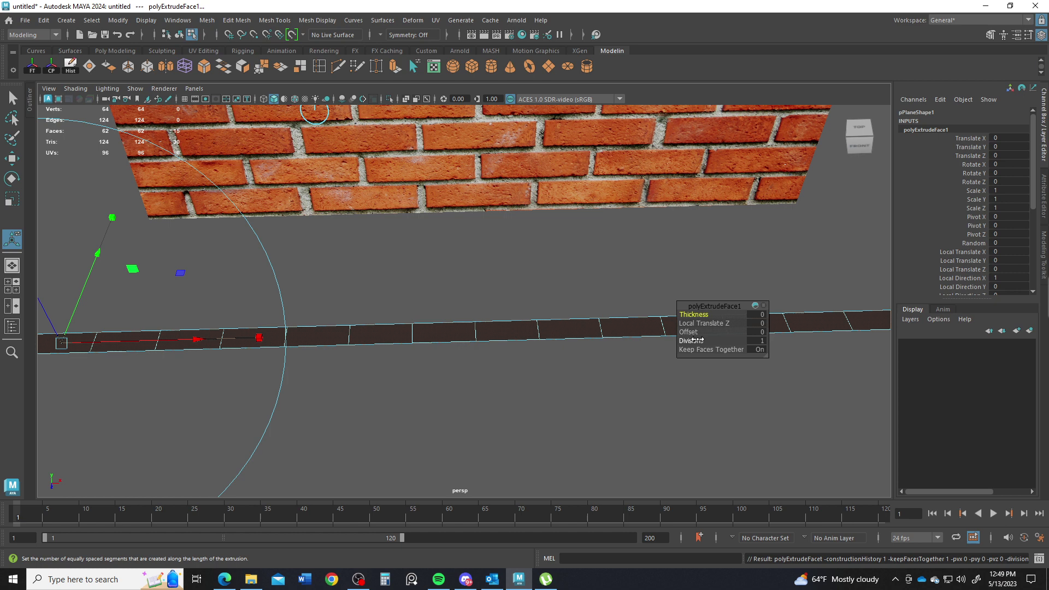
left_click(761, 333)
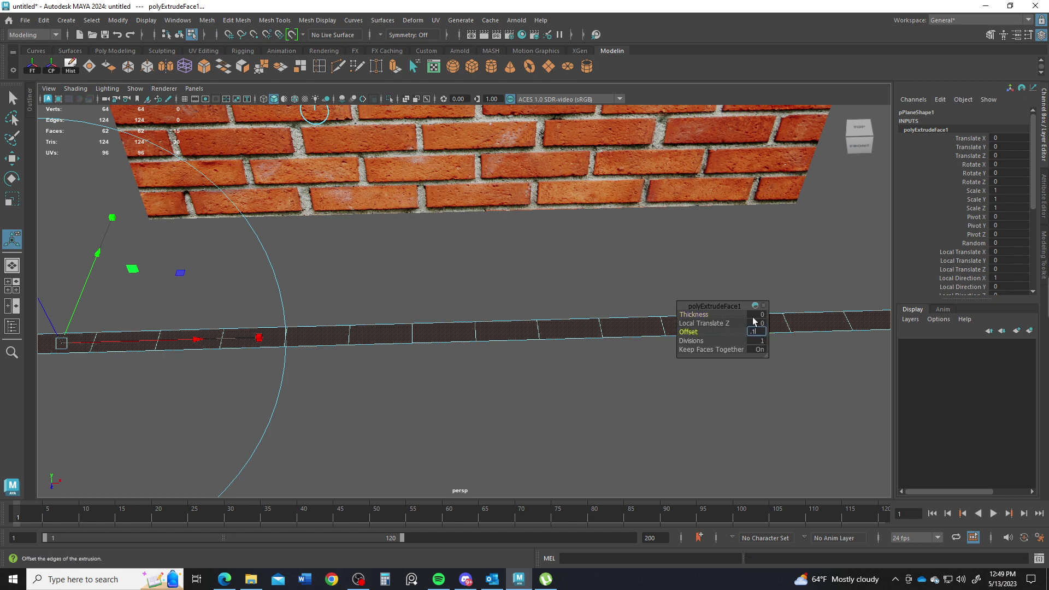
key("Return")
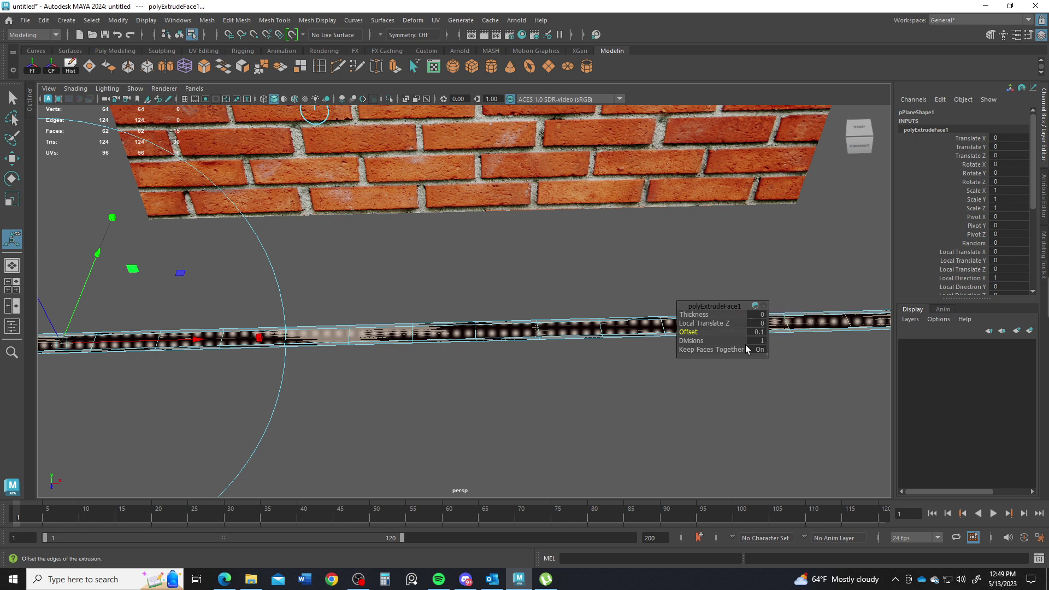
left_click(761, 350)
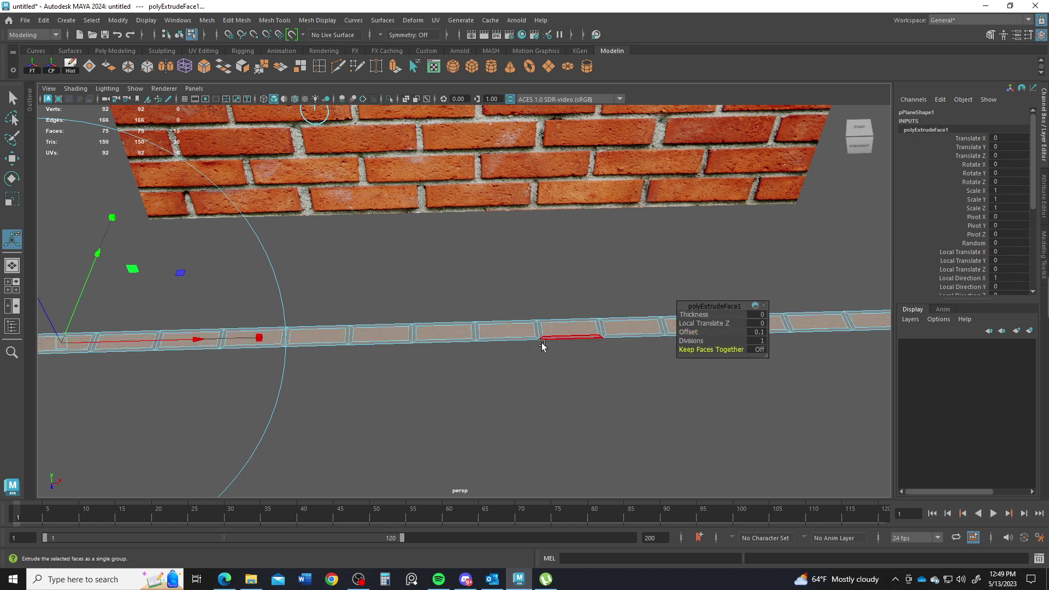
left_click_drag(541, 345, 512, 331, "alt")
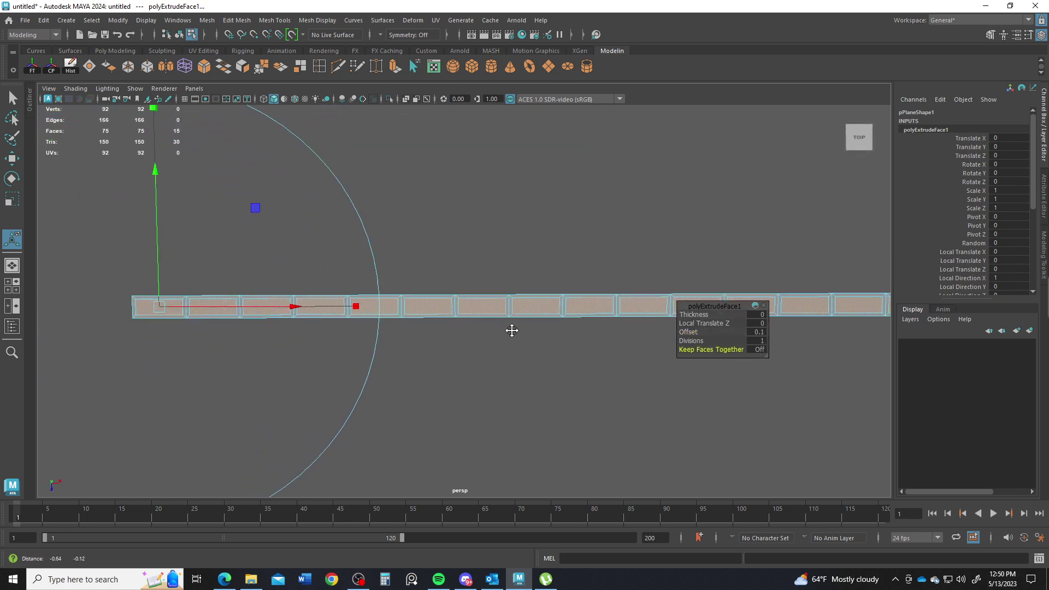
middle_click_drag(512, 330, 562, 307, "alt")
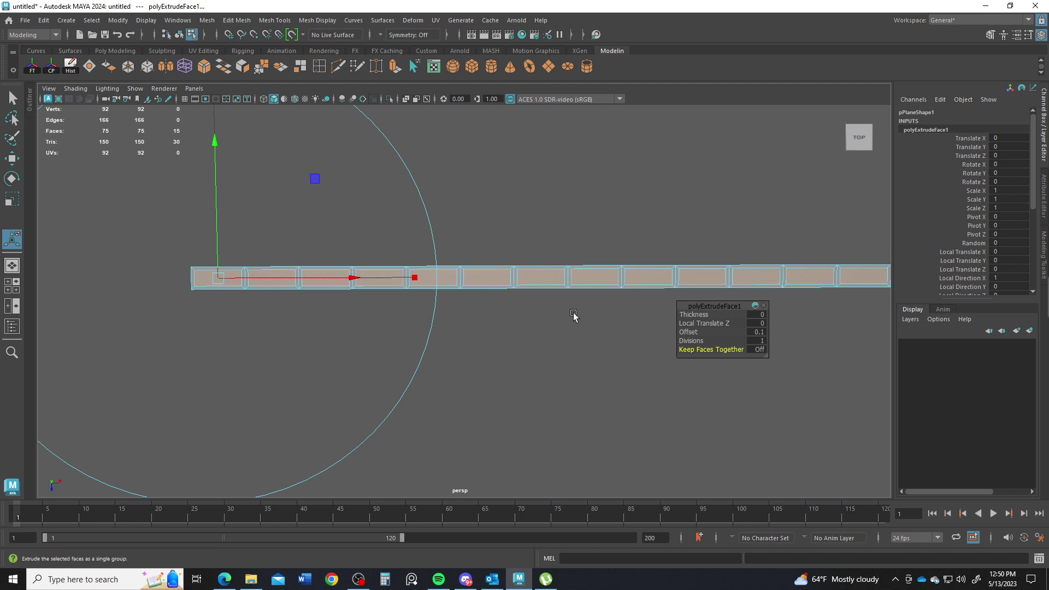
left_click(764, 333)
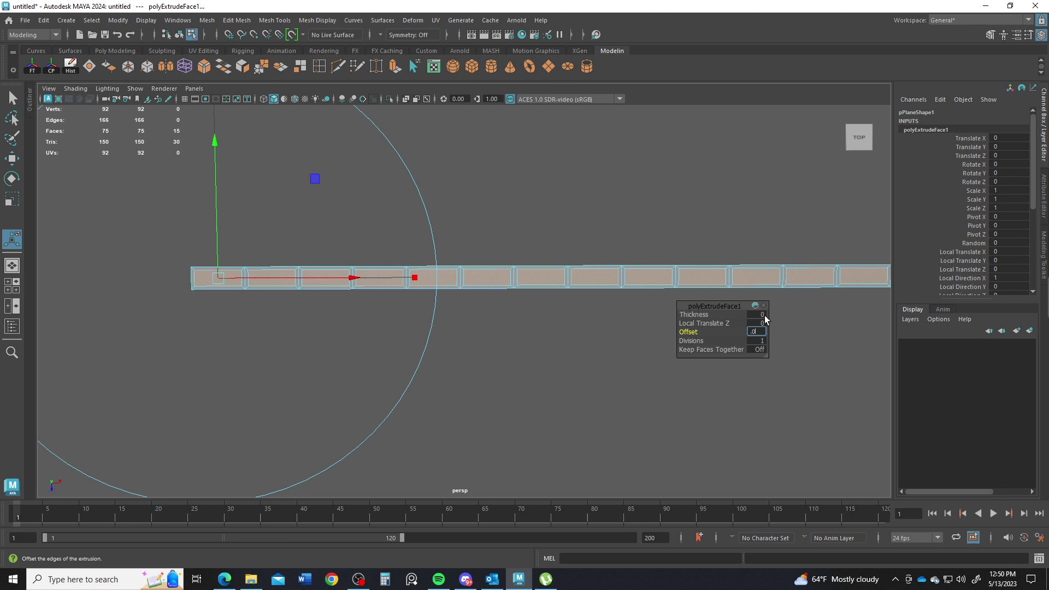
key("Return")
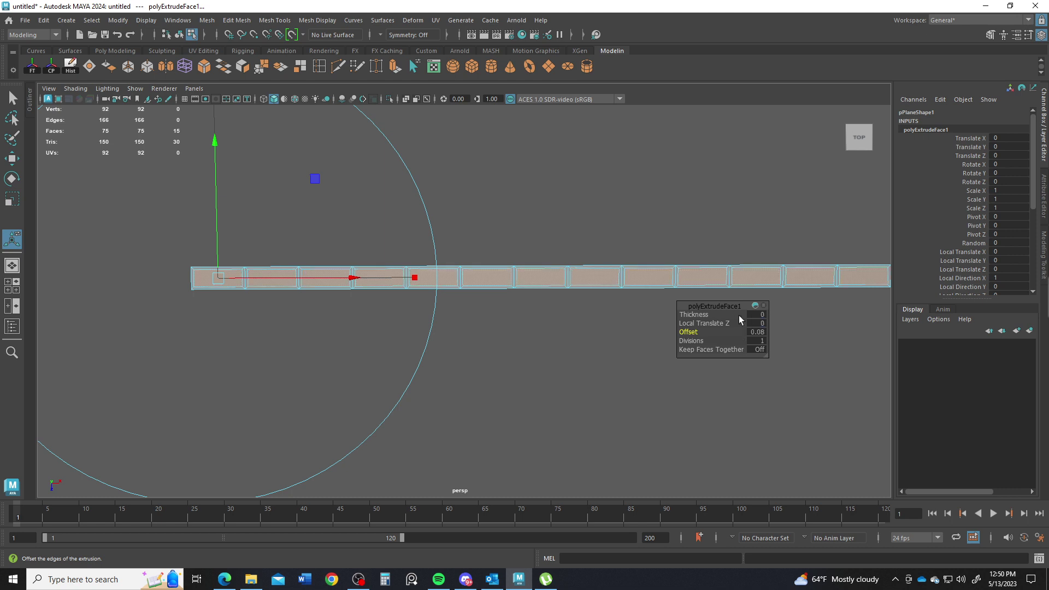
- Add a second extrusion with a 0.02 offset
left_click(394, 67)
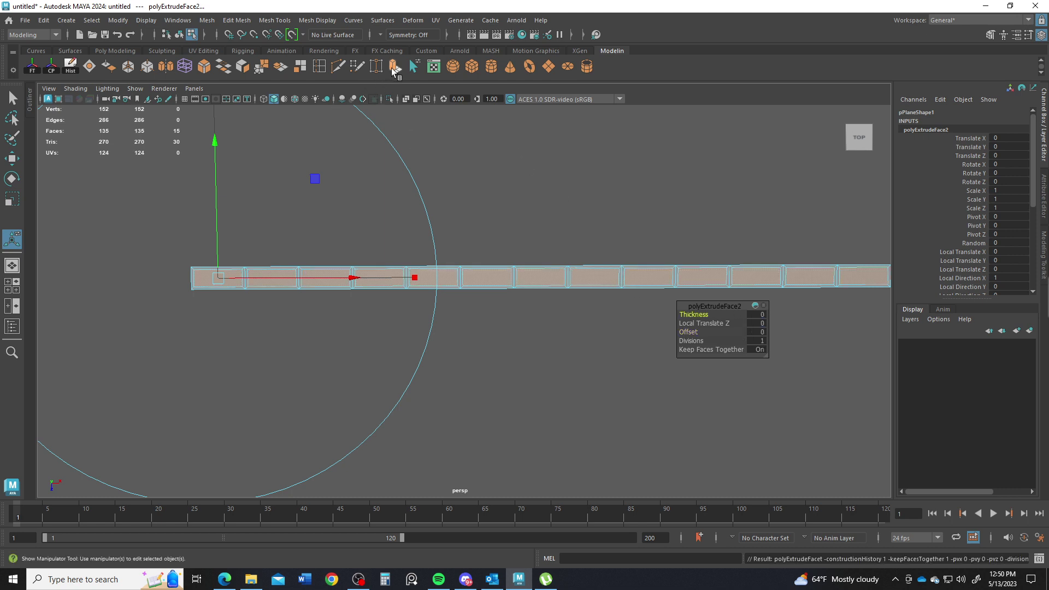
left_click(763, 332)
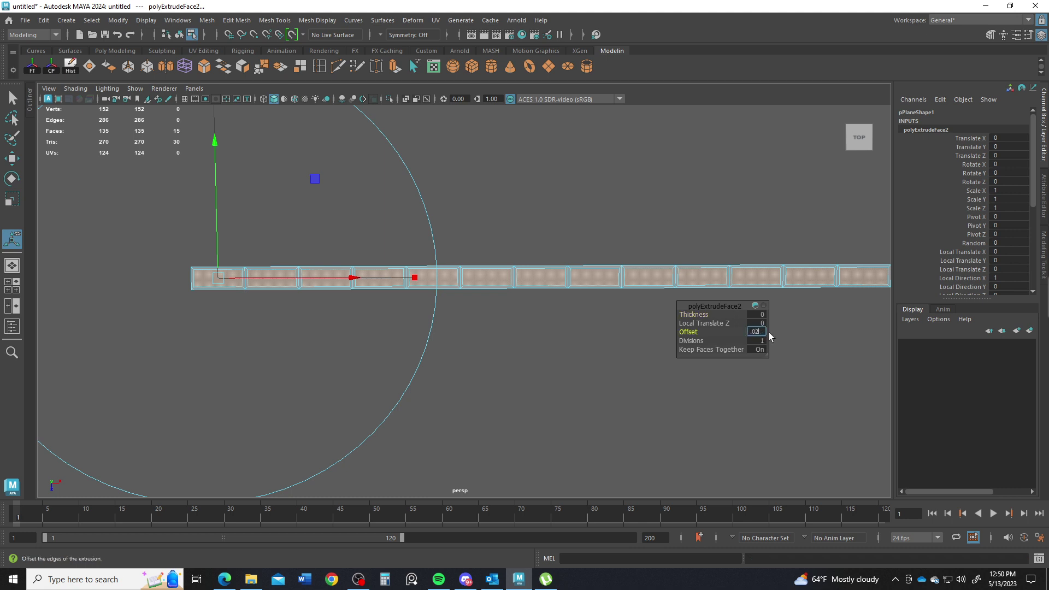
key("Return")
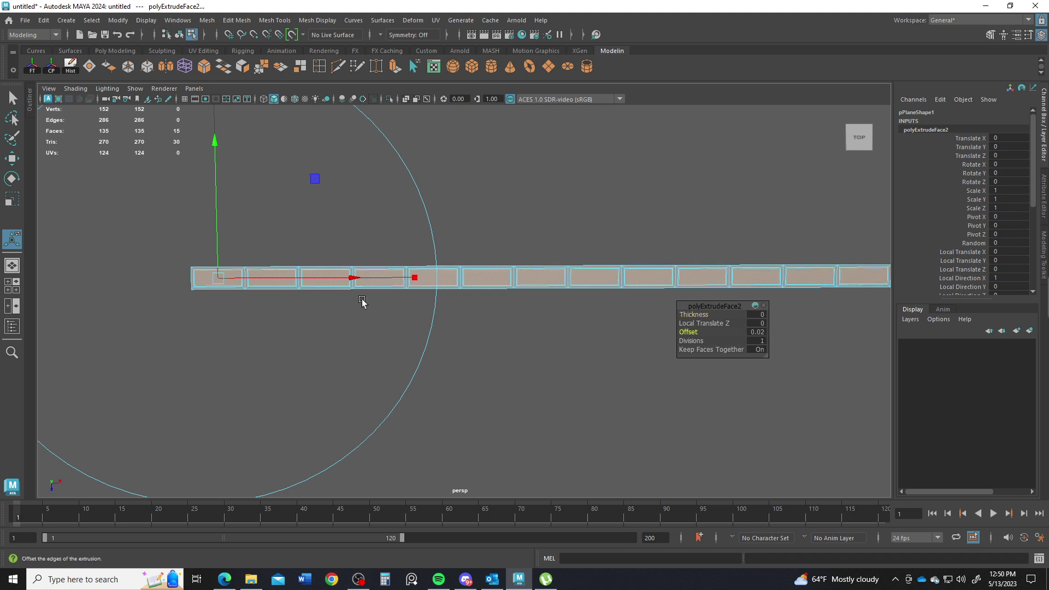
left_click_drag(363, 300, 442, 351, "alt")
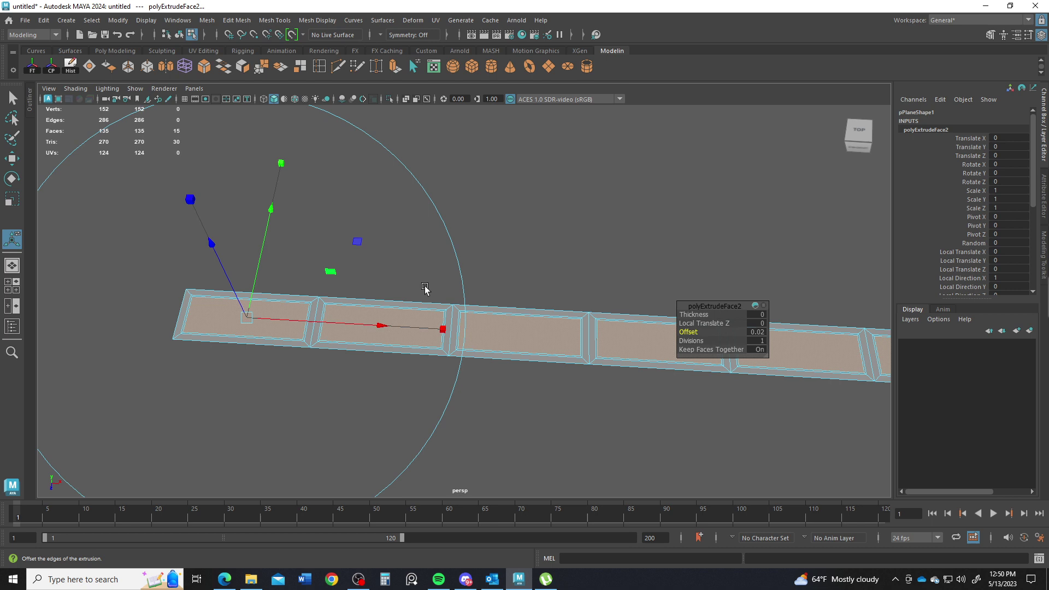
- Add a third extrusion with 0.02 thickness and inspect the raised blocks
left_click(394, 66)
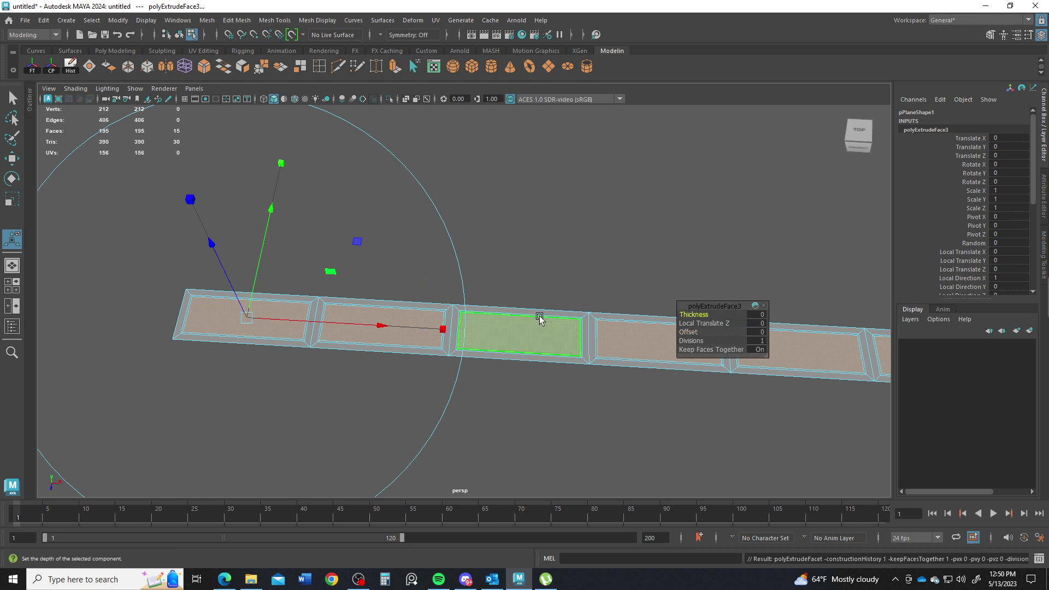
left_click(757, 314)
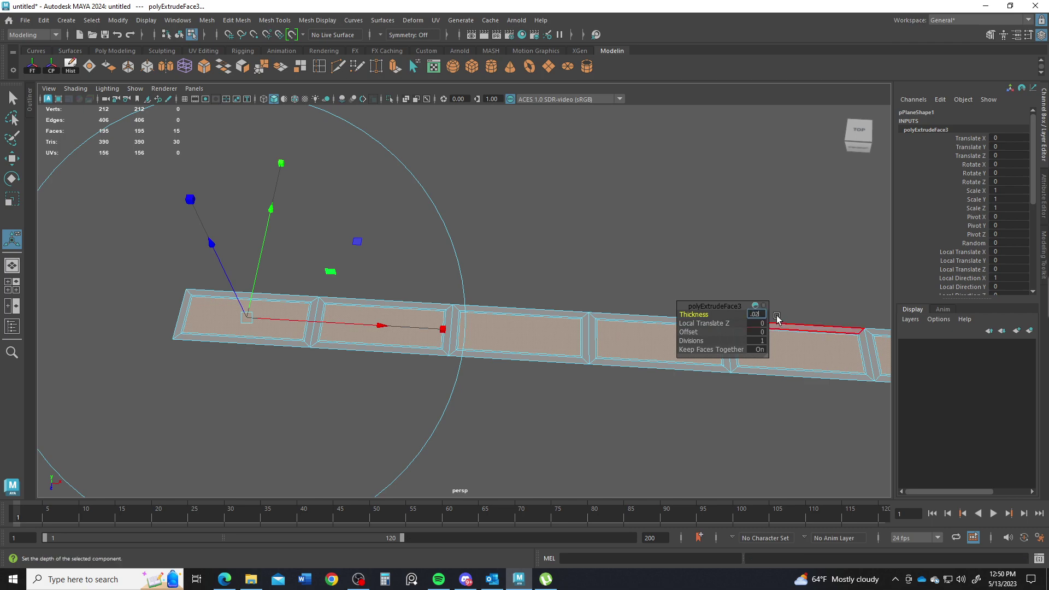
key("Return")
left_click_drag(347, 356, 440, 328, "alt")
right_click_drag(440, 328, 463, 364, "alt")
left_click_drag(464, 365, 538, 371, "alt")
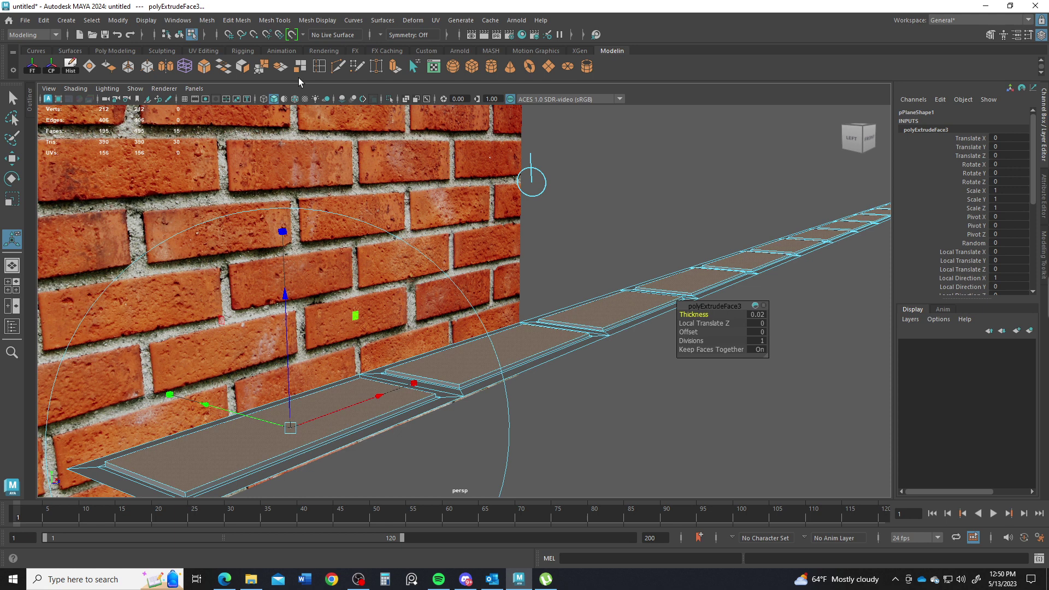
- Extrude the brick faces to a thickness of 0.07, then reduce it to 0.06
left_click(395, 69)
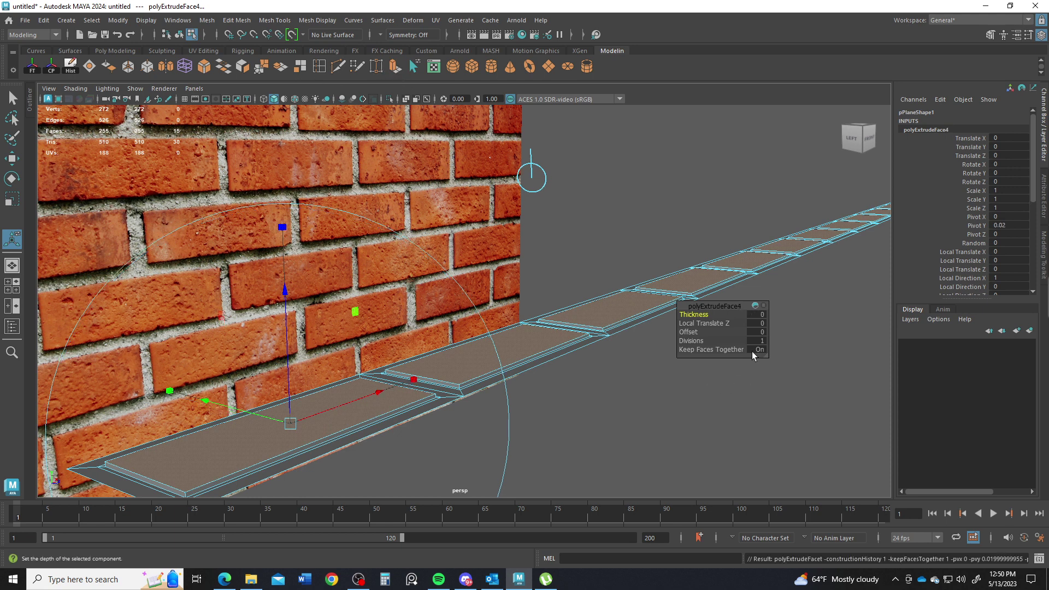
left_click(763, 316)
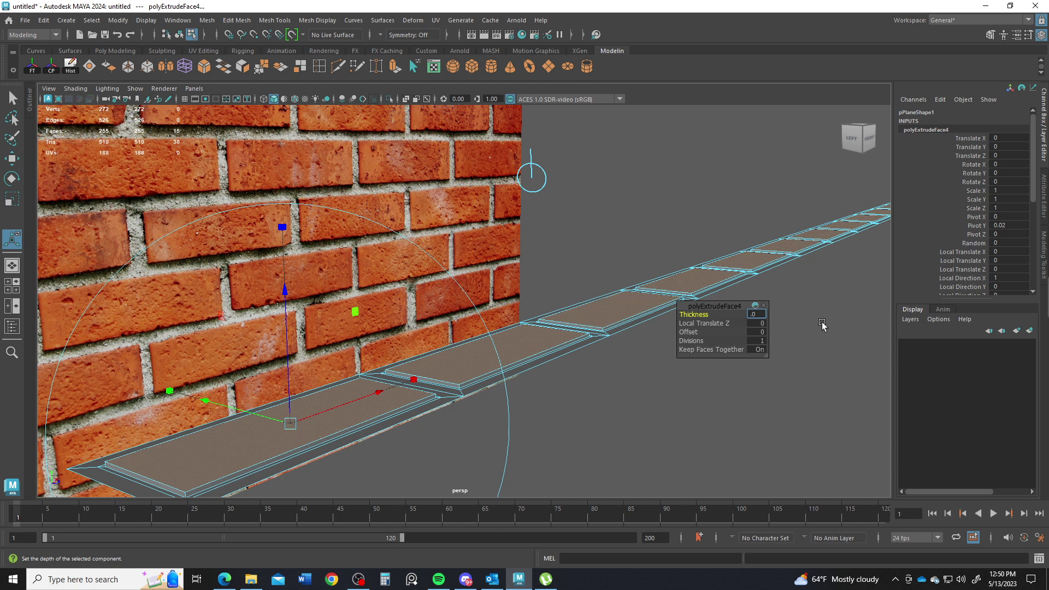
key("Return")
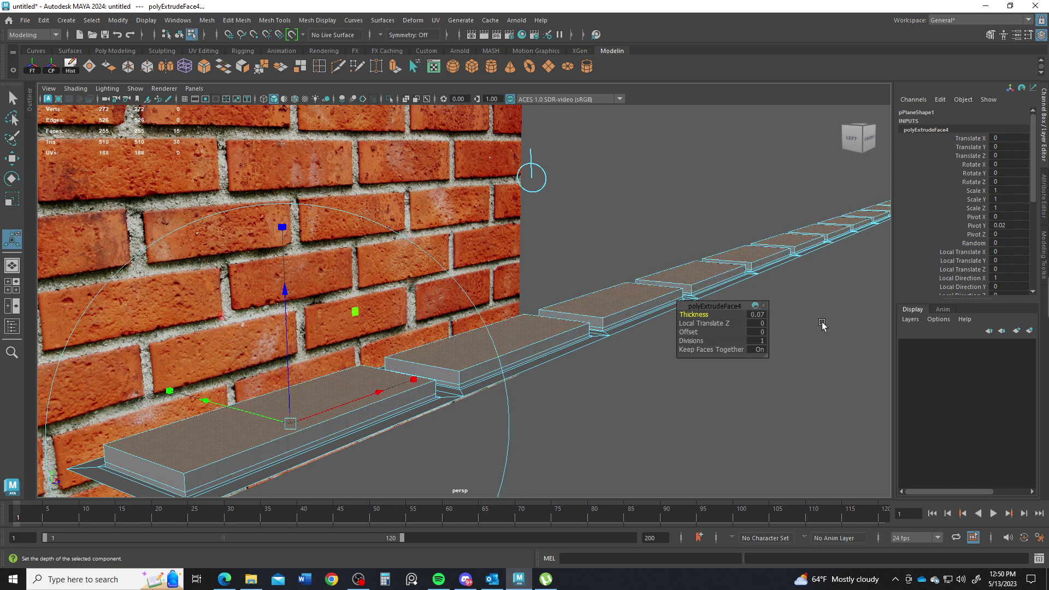
left_click(757, 315)
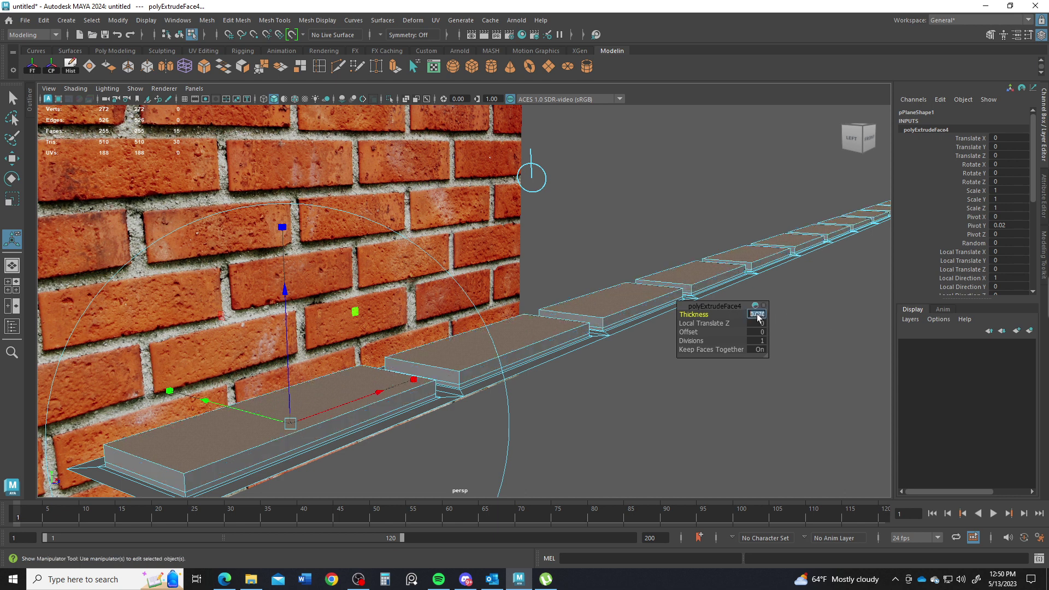
type(".06")
key("Return")
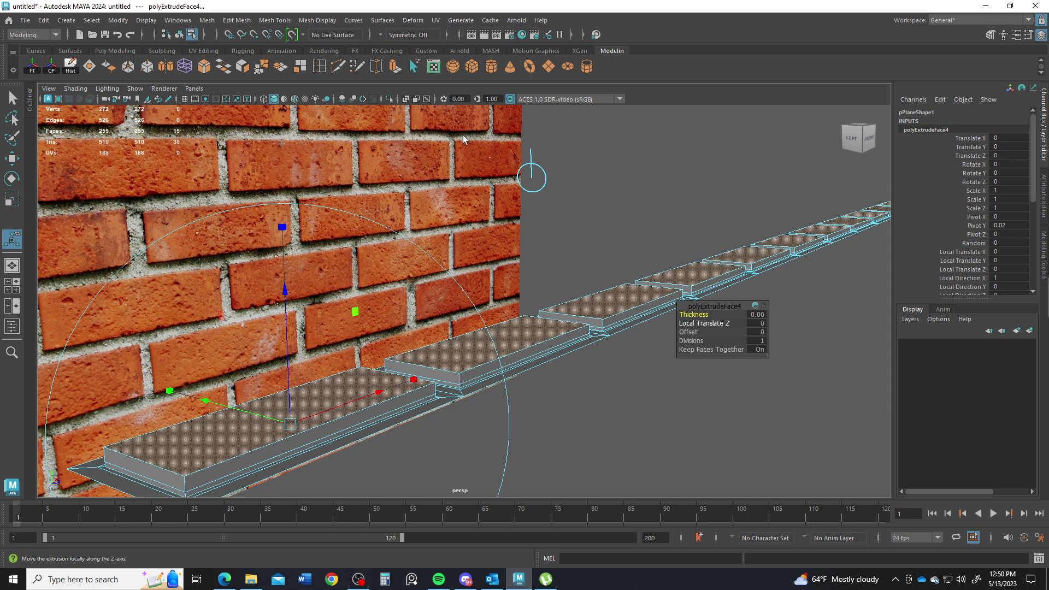
- Add another extrusion with a 0.01 thickness
left_click(400, 69)
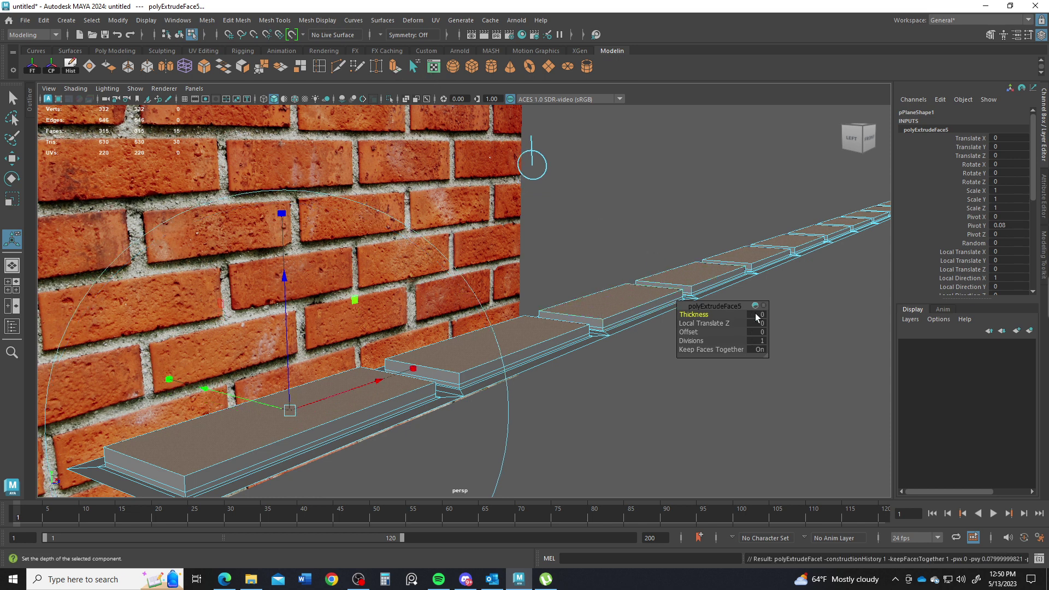
left_click(758, 315)
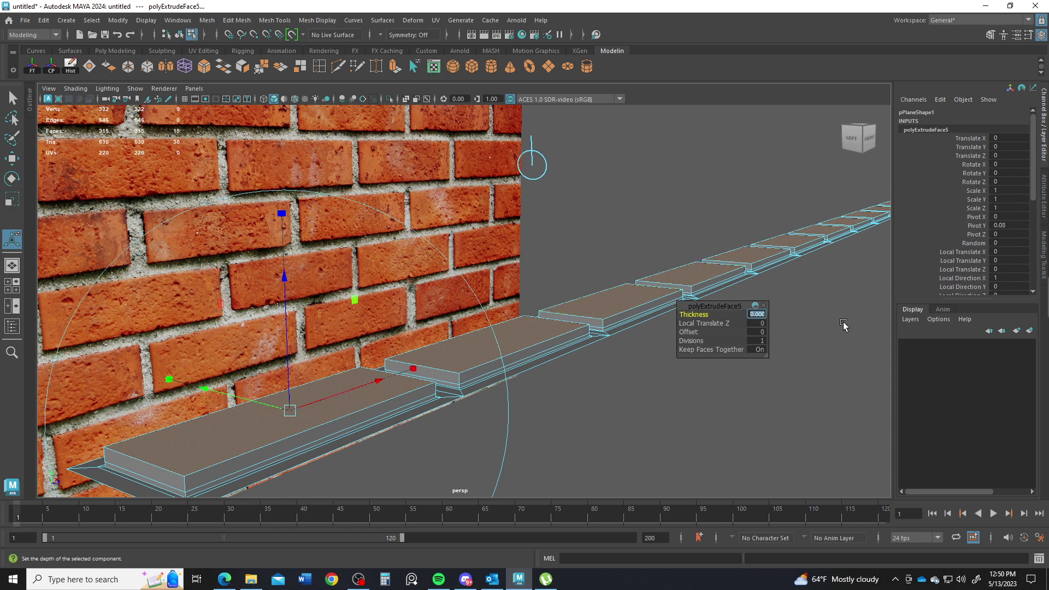
type(".01")
key("Return")
- Switch the brick strip from face editing back to object mode
scroll(503, 382, "down", 3)
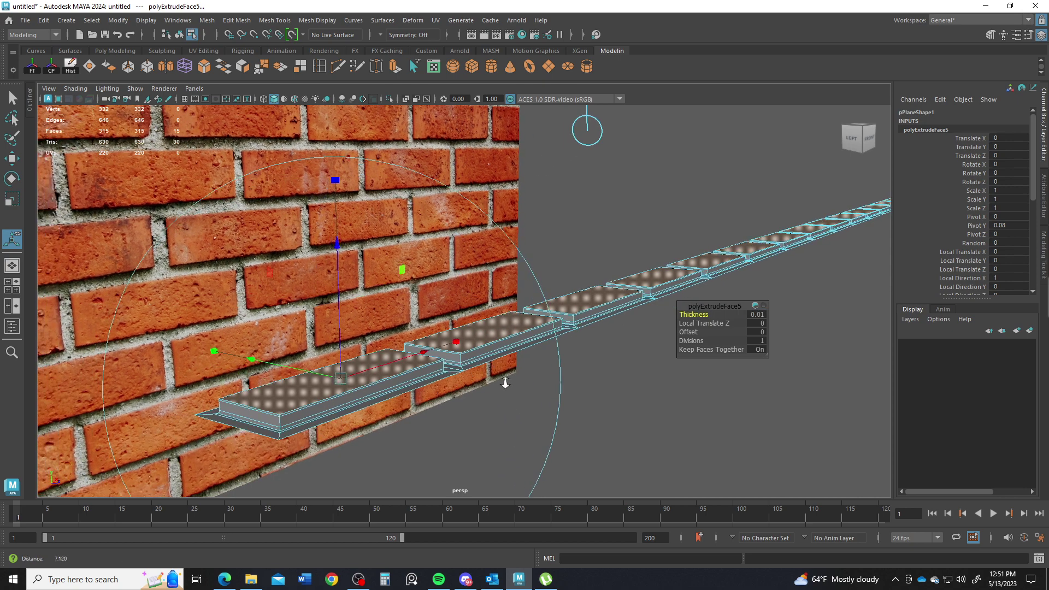
left_click_drag(503, 382, 451, 441, "alt")
key("q")
right_click_drag(480, 373, 593, 205)
scroll(539, 341, "down", 3)
middle_click_drag(507, 313, 463, 326, "alt")
- Preview the strip with smooth mesh display, then turn the smoothing back off
key("3")
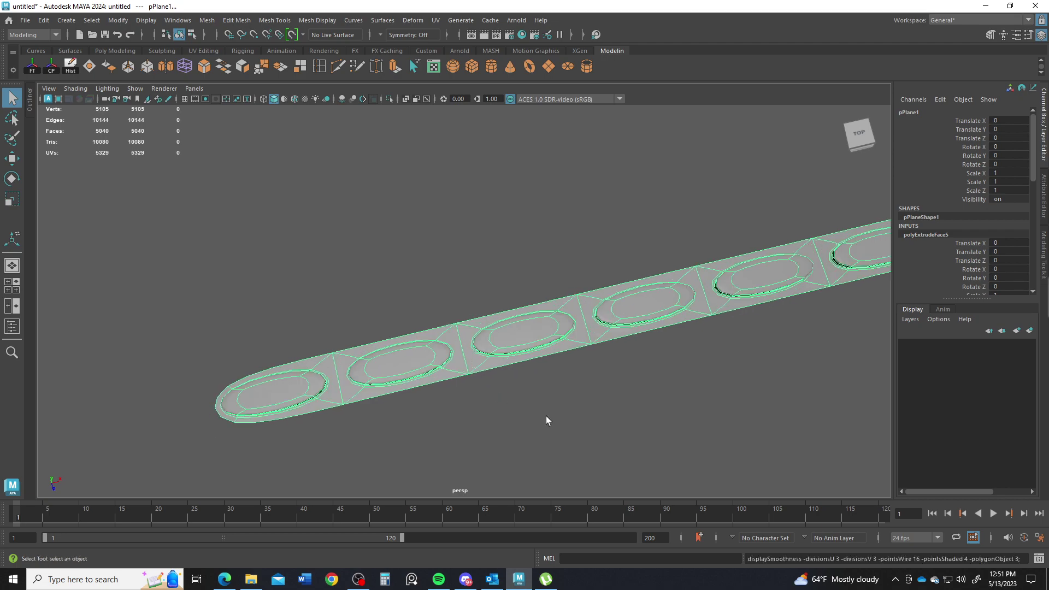
scroll(540, 410, "down", 3)
left_click_drag(521, 390, 433, 351, "alt")
key("1")
- Orbit and zoom around the strip to inspect the bricks against the brick wall
left_click_drag(332, 362, 368, 349, "alt")
middle_click_drag(368, 349, 471, 324, "alt")
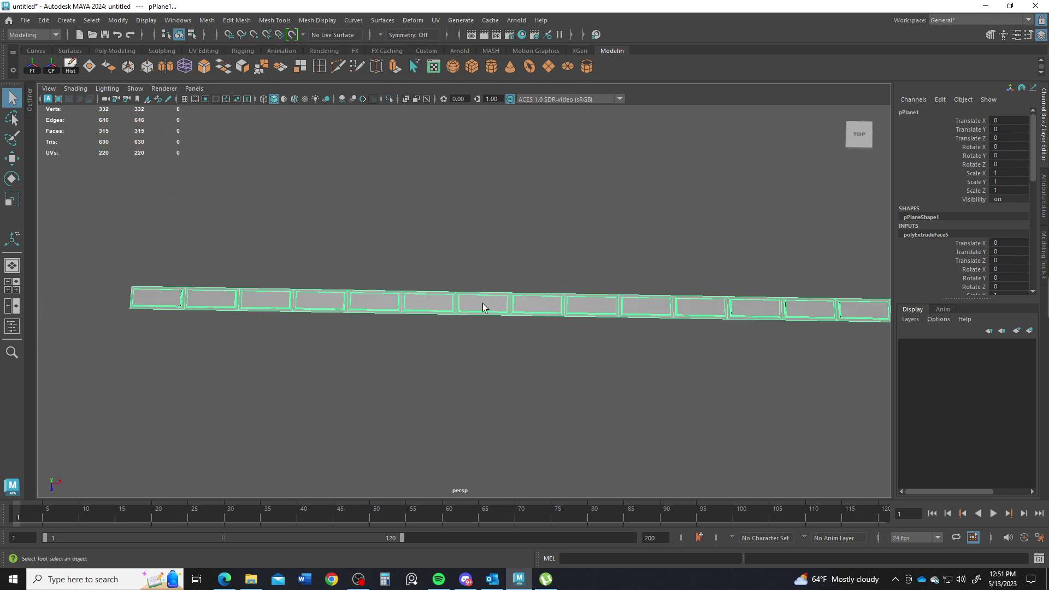
right_click_drag(483, 304, 710, 417, "alt")
left_click_drag(560, 423, 546, 365, "alt")
middle_click_drag(399, 363, 582, 360, "alt")
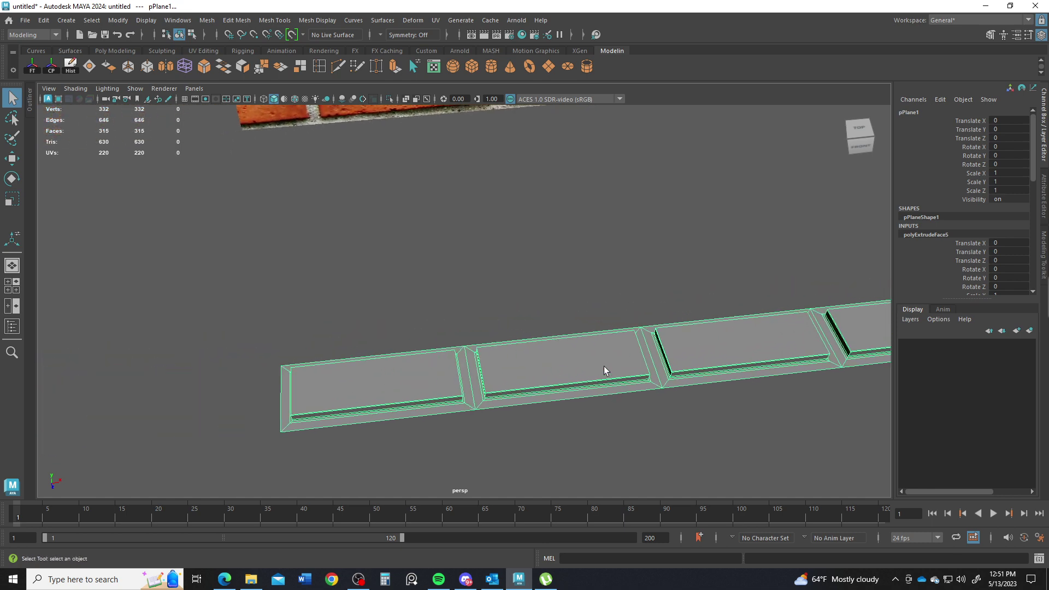
left_click_drag(558, 343, 453, 356, "alt")
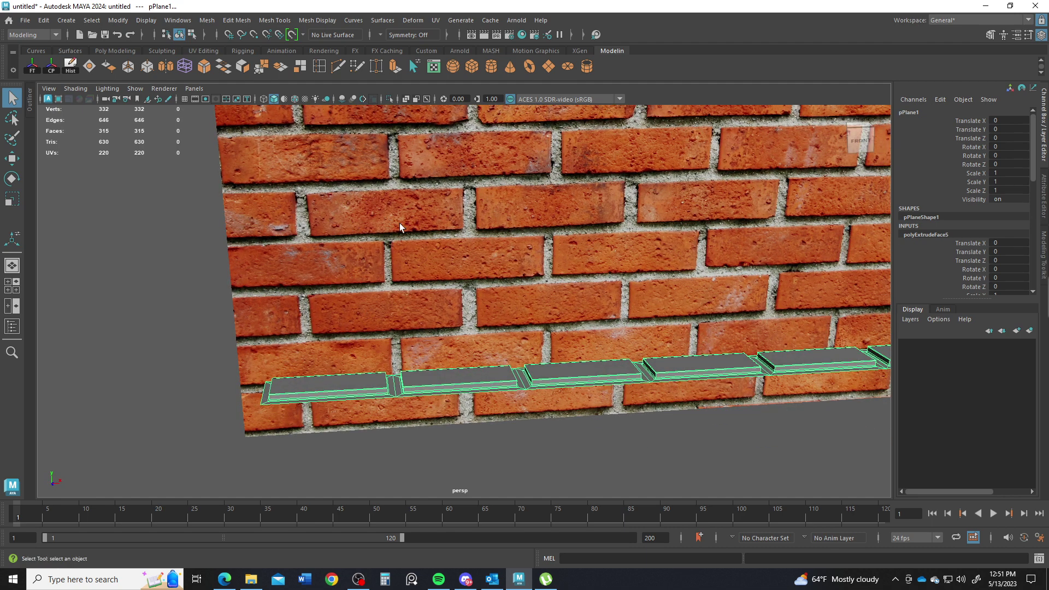
left_click_drag(427, 211, 448, 367, "alt")
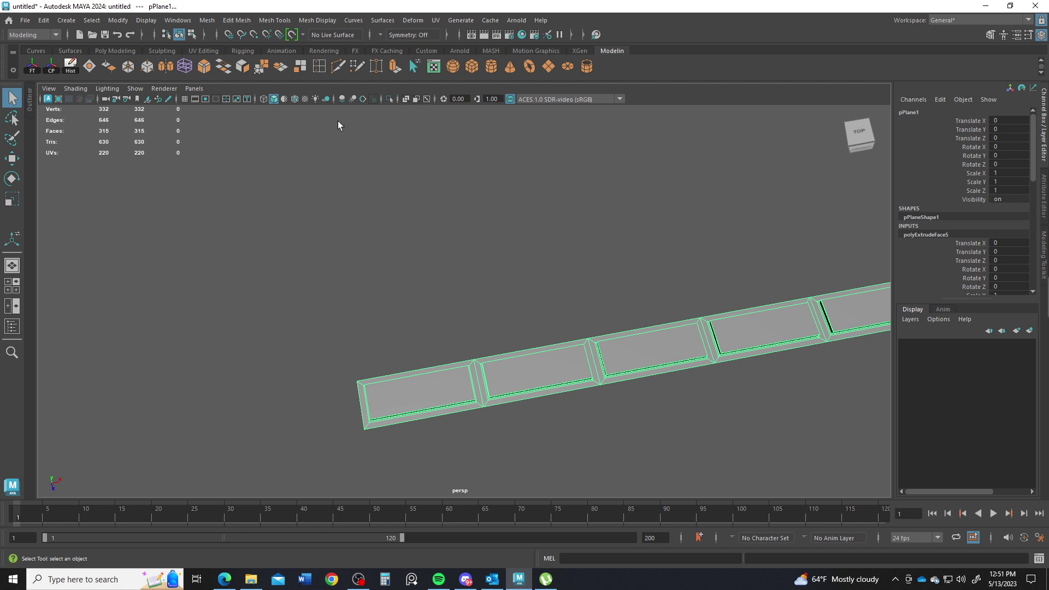
- Set Insert Edge Loop to Multiple edge loops with a loop count of 1
double_click(322, 66)
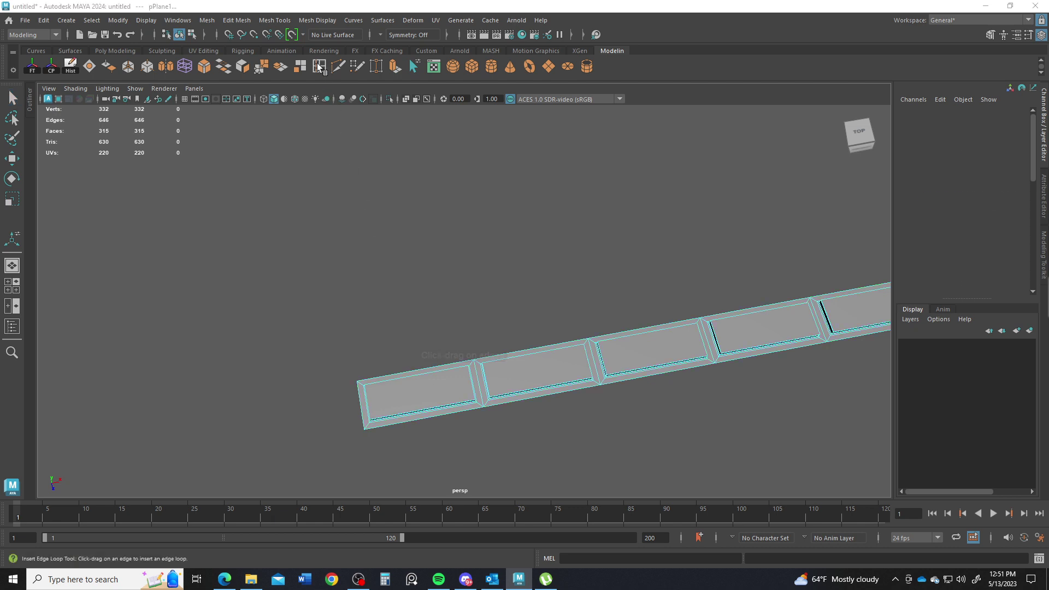
left_click(100, 202)
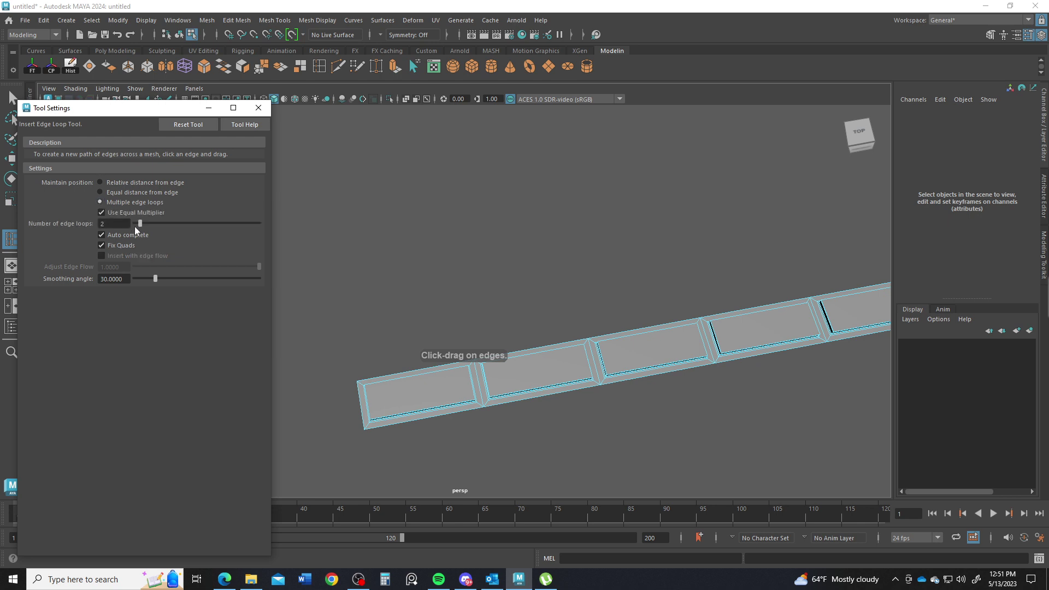
double_click(113, 223)
type("1")
key("Return")
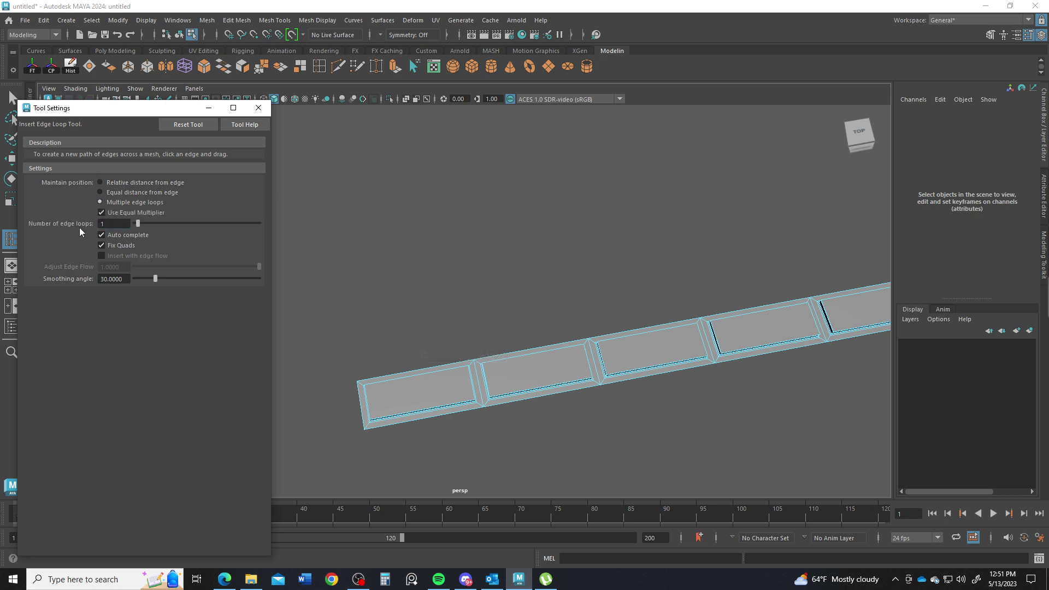
- Split the first ten bricks with a center edge loop each
left_click(463, 405)
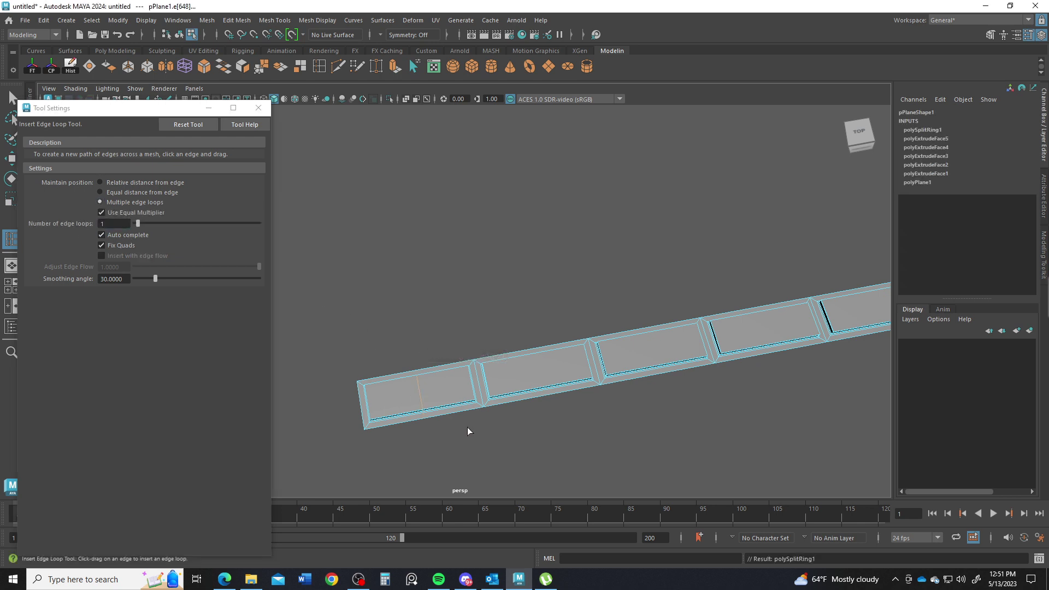
left_click(526, 387)
left_click(650, 374)
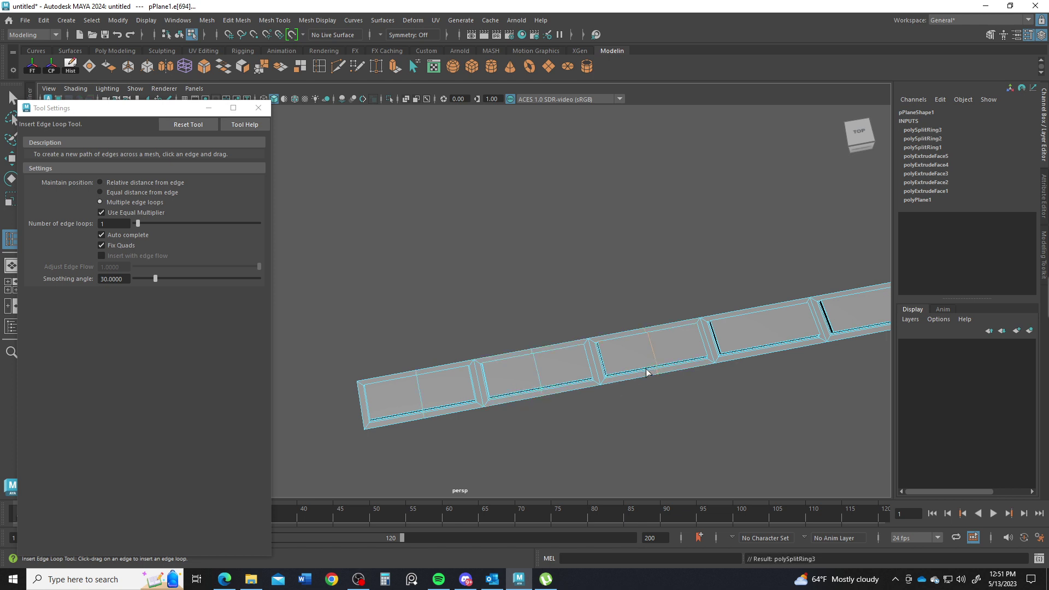
middle_click_drag(647, 370, 483, 359, "alt")
left_click(574, 365)
left_click(696, 343)
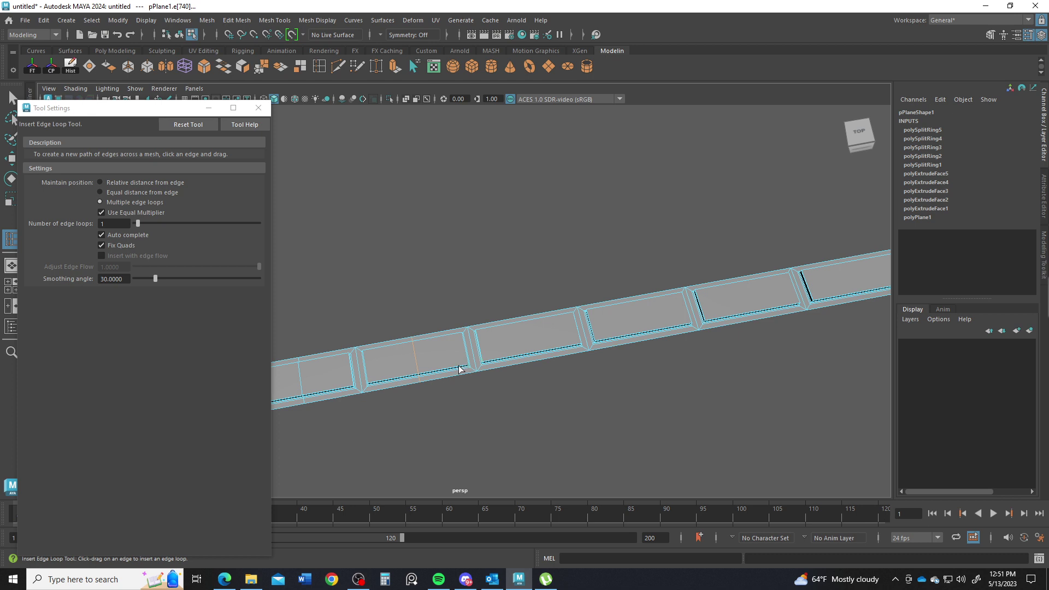
left_click(518, 360)
left_click(637, 335)
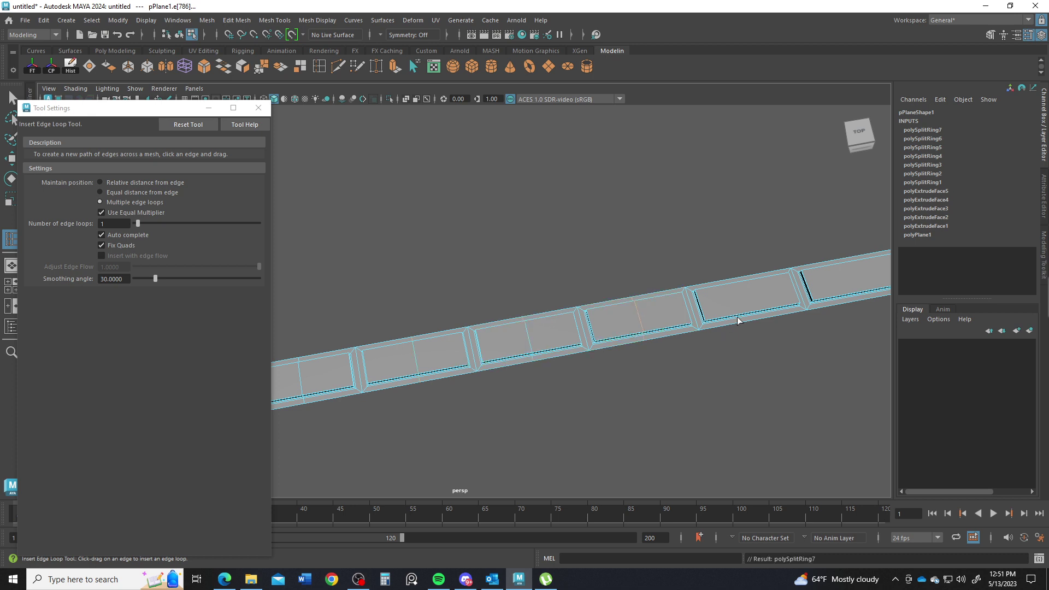
left_click(748, 309)
middle_click_drag(749, 307, 491, 364, "alt")
left_click(616, 349)
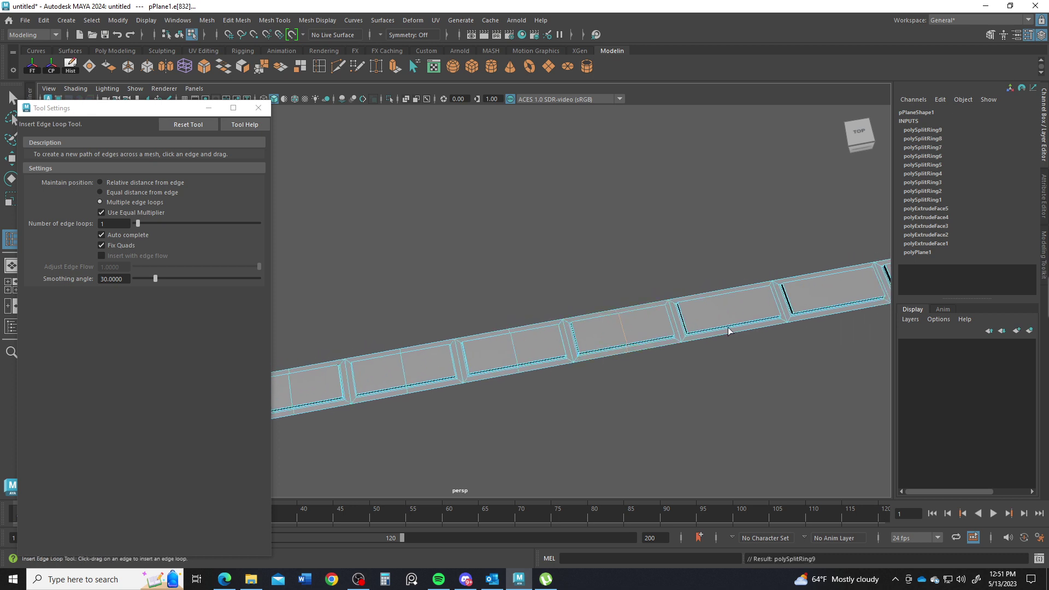
left_click(729, 329)
- Add center loops to the remaining five bricks and close the Tool Settings
middle_click_drag(750, 321, 520, 367, "alt")
left_click(621, 352)
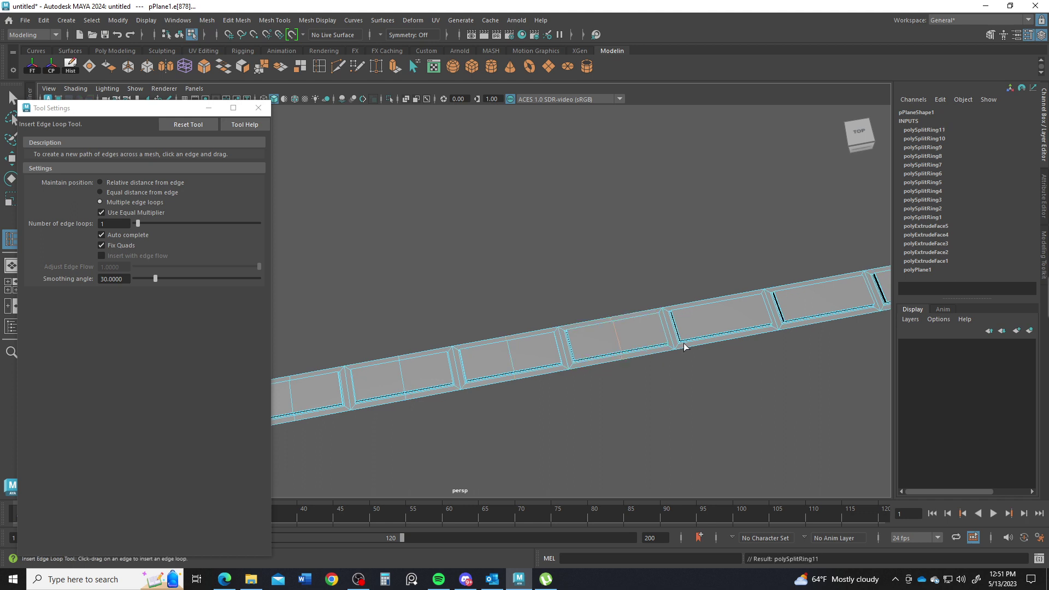
left_click(708, 340)
middle_click_drag(691, 346, 444, 408, "alt")
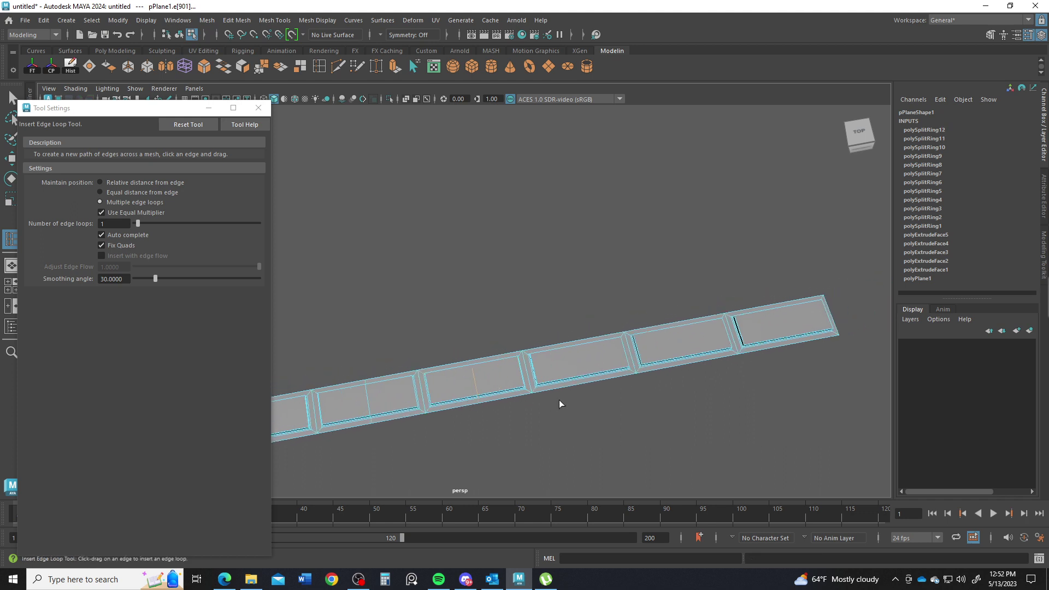
left_click(580, 380)
left_click(672, 358)
left_click(787, 340)
middle_click_drag(734, 415, 644, 391, "alt")
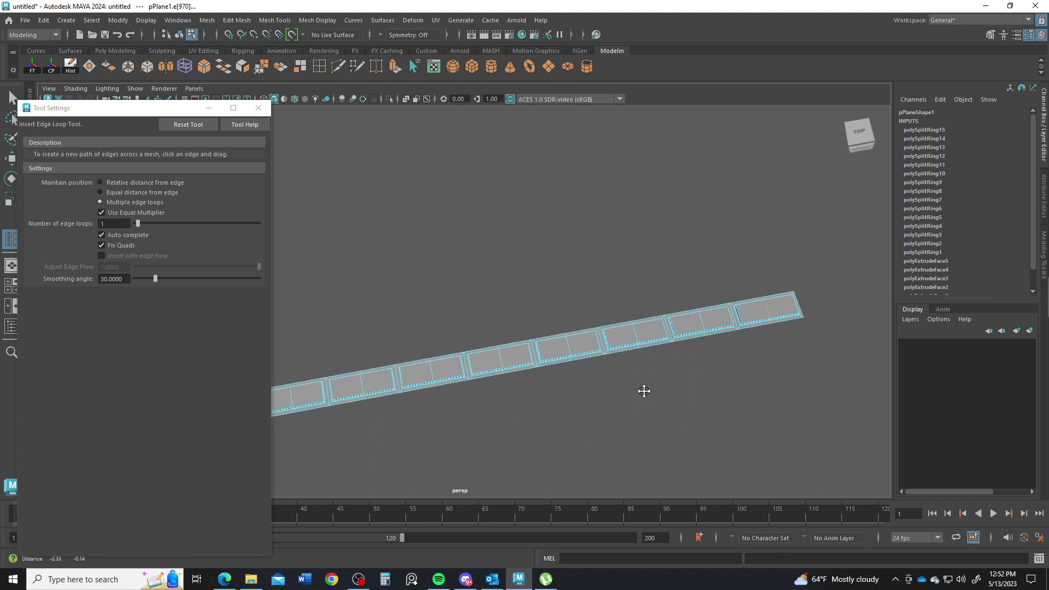
left_click_drag(645, 392, 536, 352, "alt")
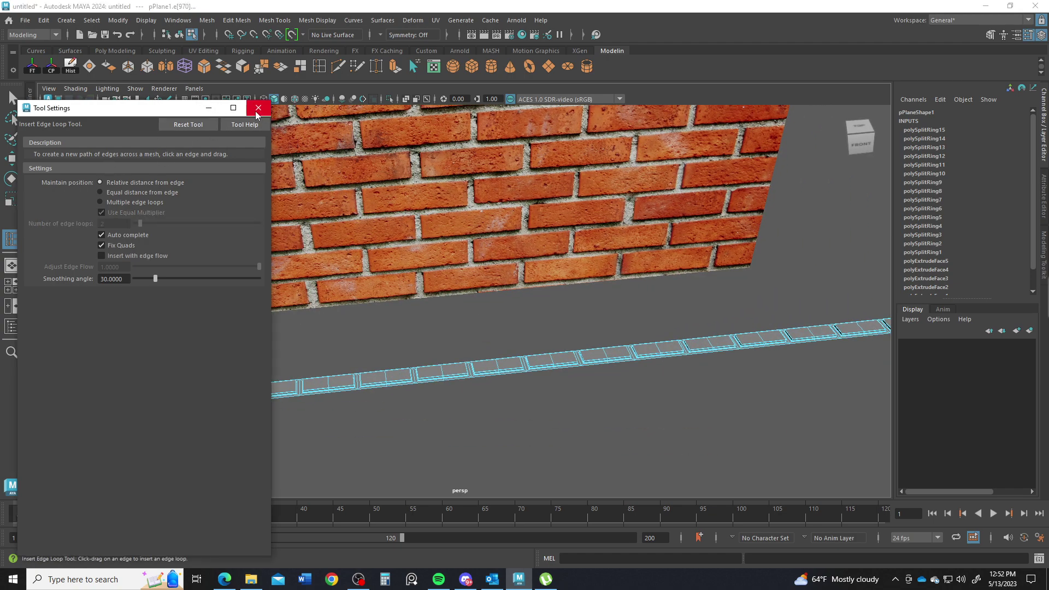
left_click(259, 107)
left_click_drag(466, 402, 455, 290, "alt")
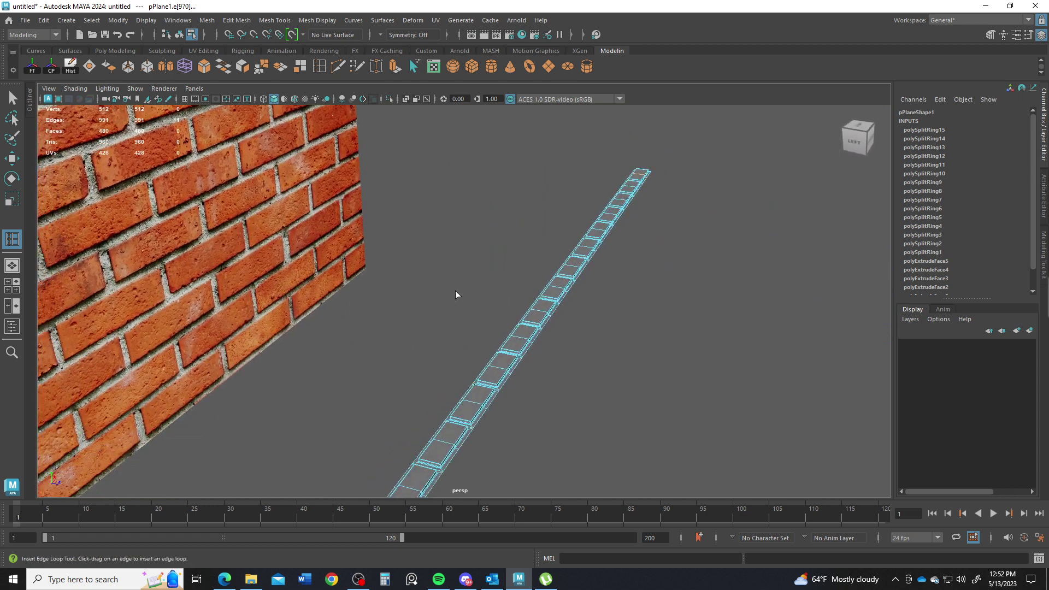
- Save the scene as a Maya Binary file with a new name in the Wall_bricks scenes folder
left_click(21, 22)
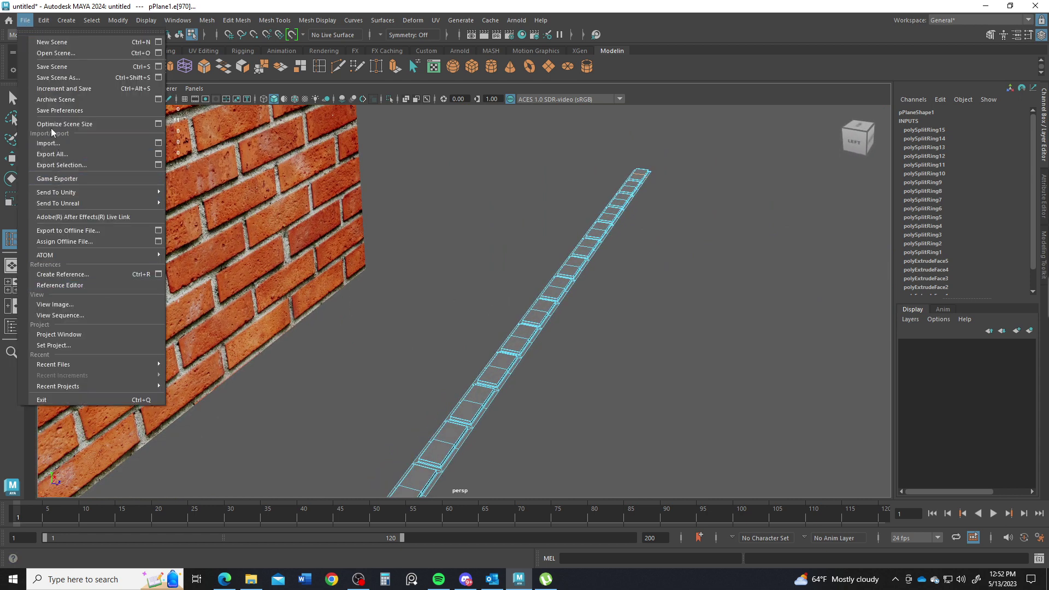
left_click(61, 78)
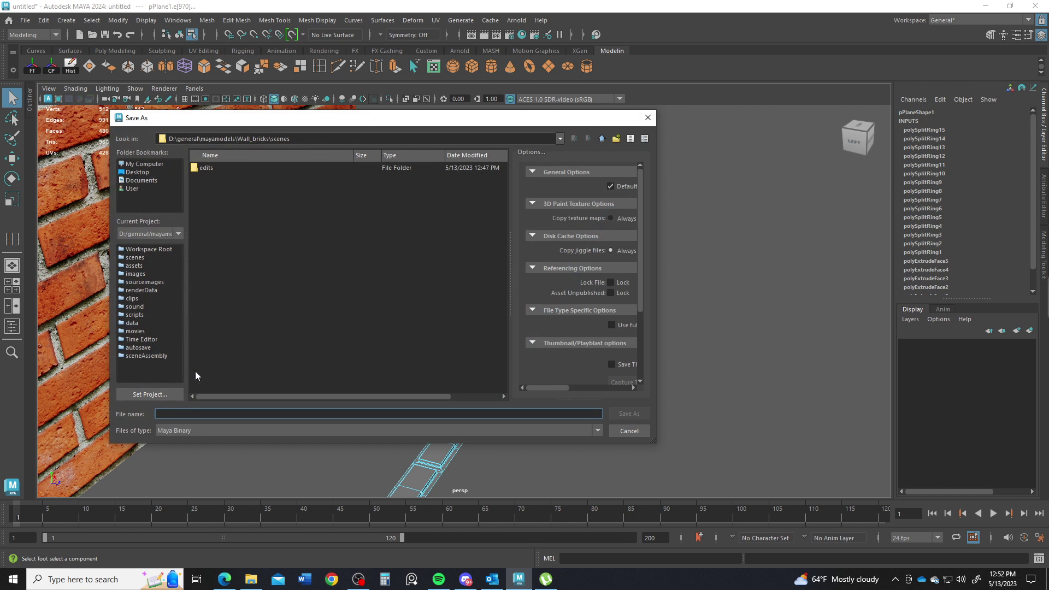
type("stiles_dean_midterm")
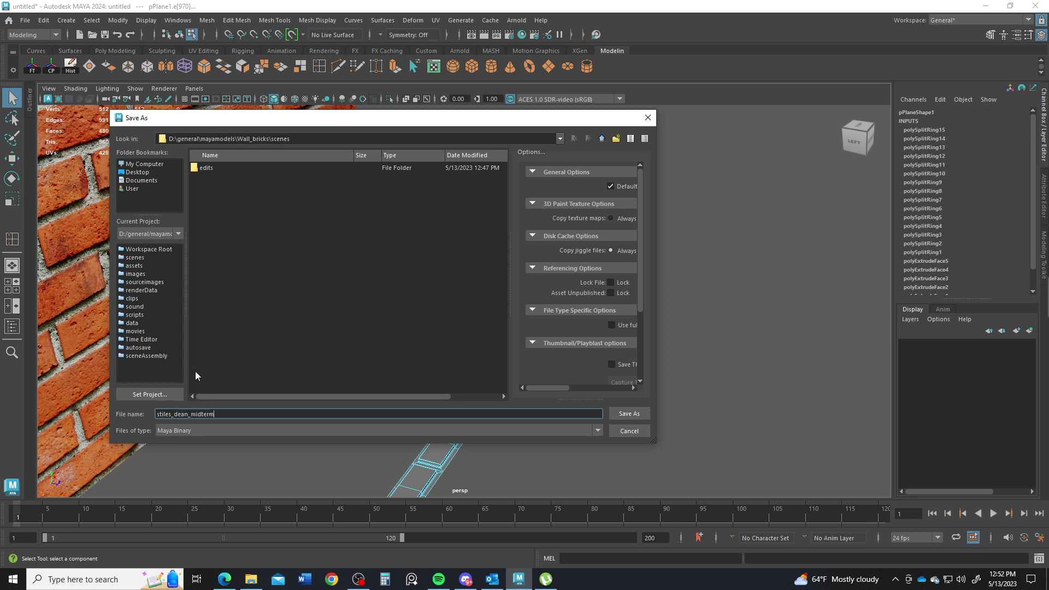
left_click(630, 414)
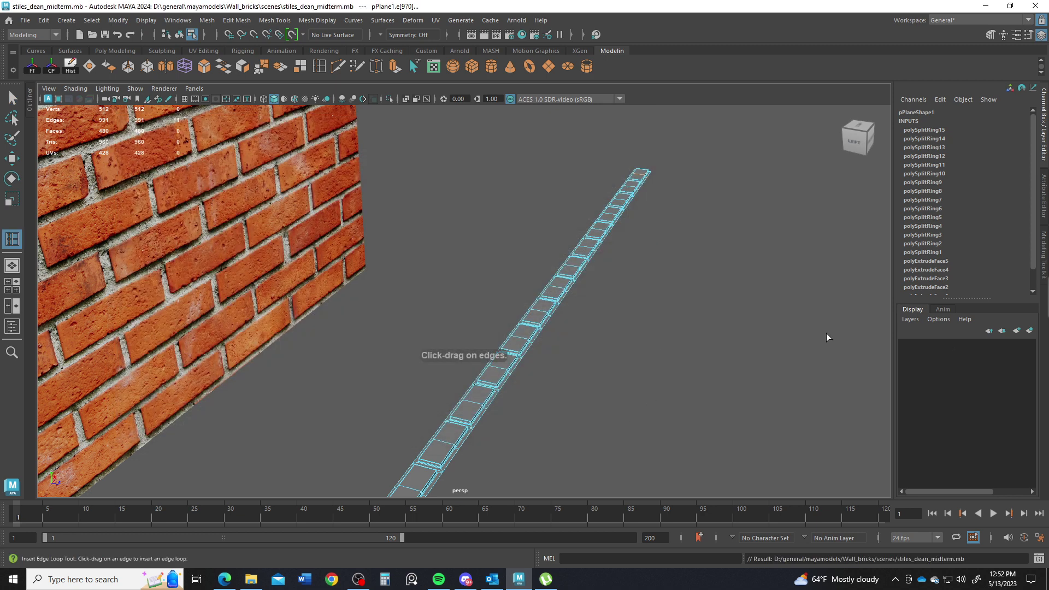